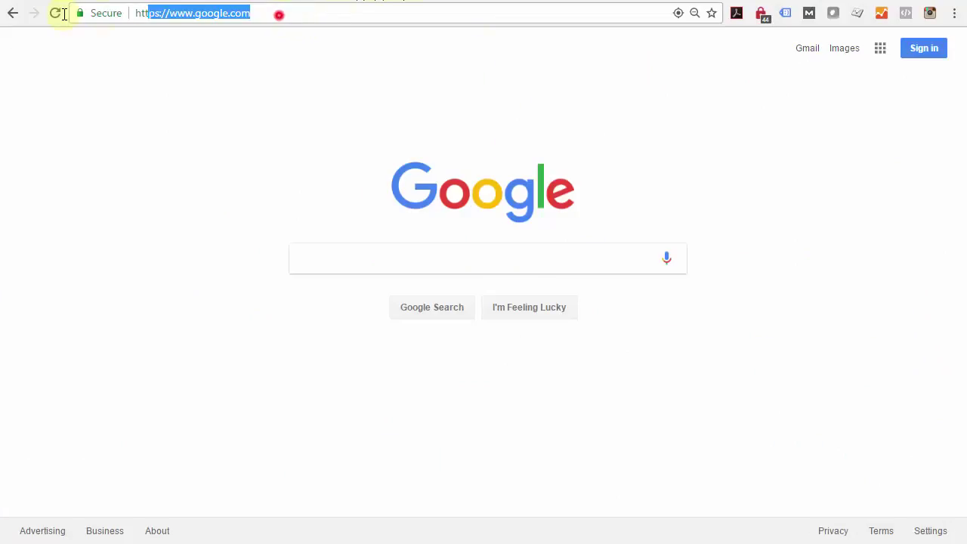
Go to accounts.google.com and sign in with the chosen Google account.
{"action": "type", "text": "https://accounts.google.com"}
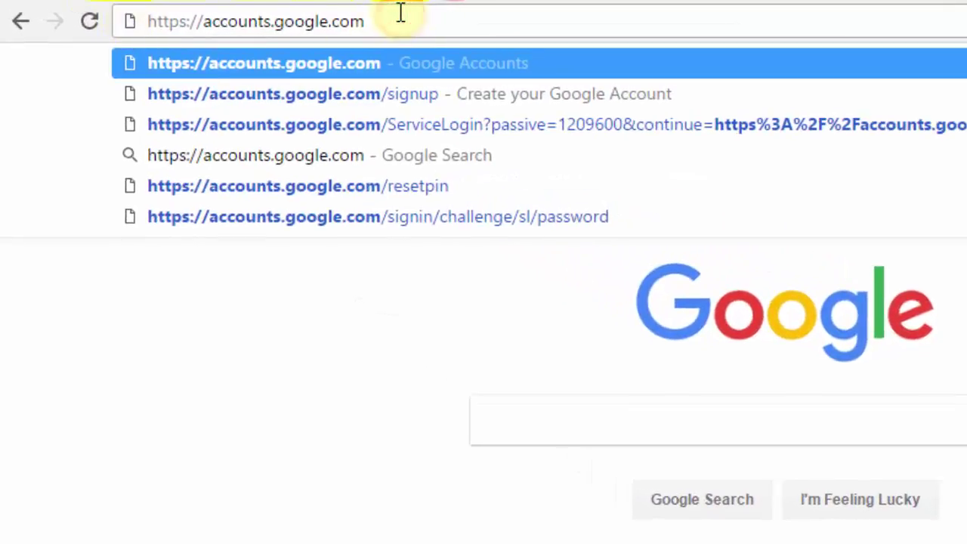
{"action": "key", "text": "Return"}
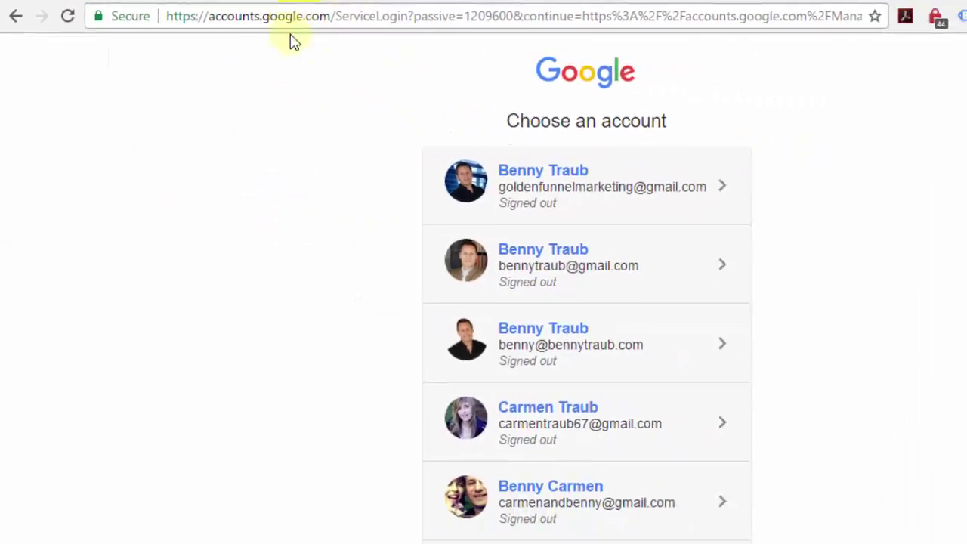
{"action": "scroll", "coordinate": [708, 313], "scroll_direction": "down", "scroll_amount": 3}
{"action": "left_click", "coordinate": [434, 381]}
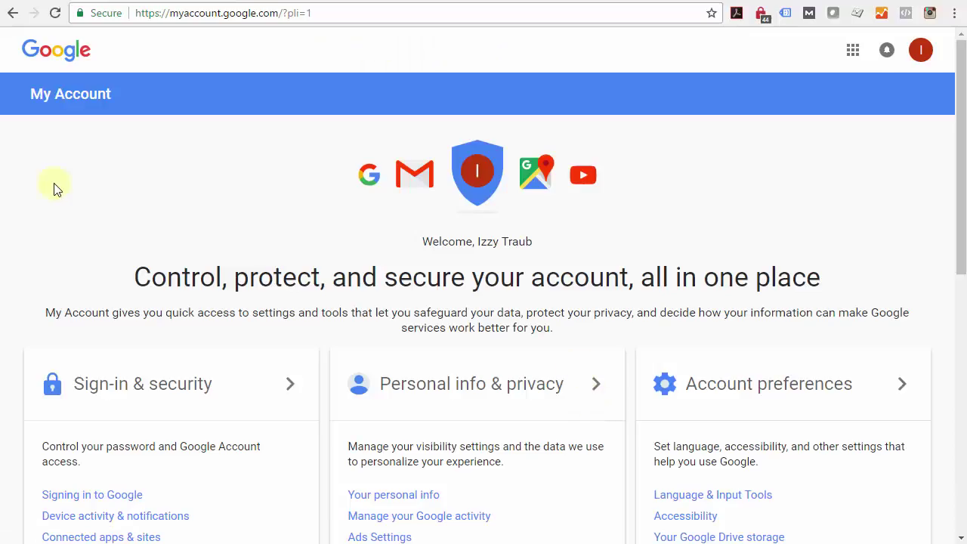
Load tagmanager.google.com to reach the Add a New Account page.
{"action": "left_click", "coordinate": [325, 14]}
{"action": "type", "text": "http://tagmanager.google.com"}
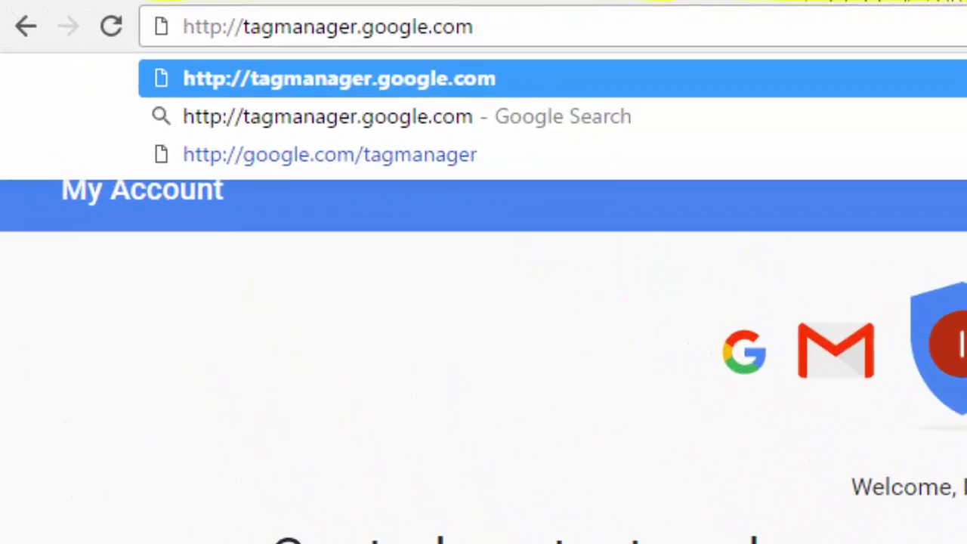
{"action": "key", "text": "Return"}
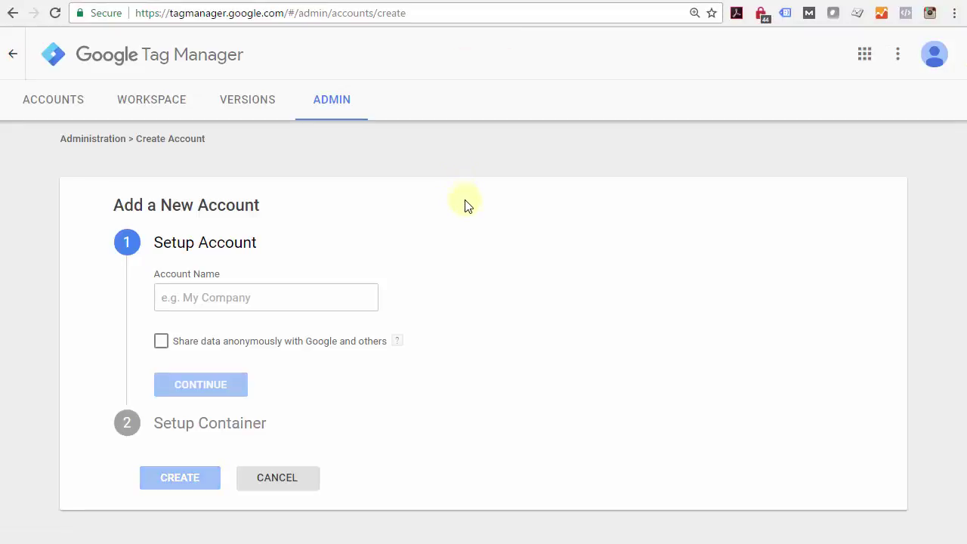
Enter 'My Business Websites' as the account name and continue to container setup.
{"action": "left_click", "coordinate": [274, 295]}
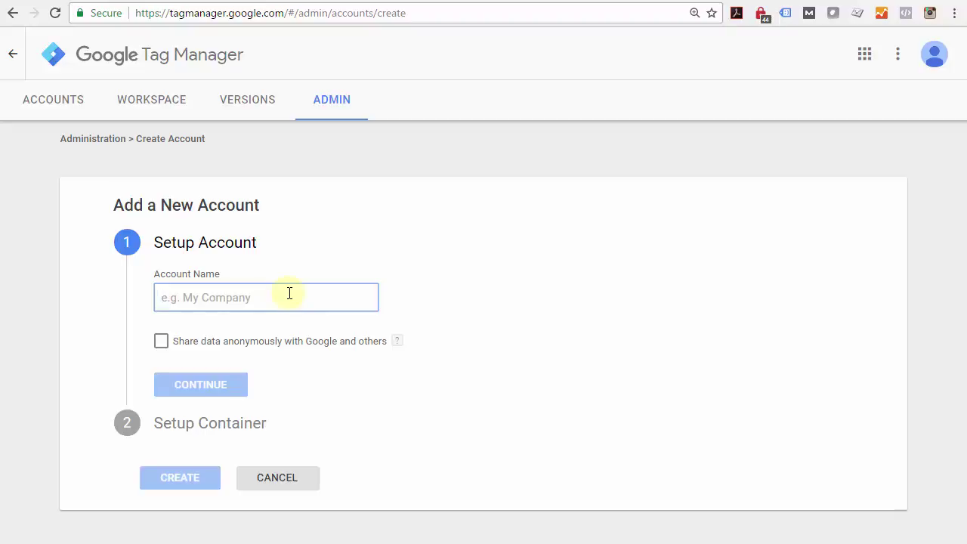
{"action": "type", "text": "My B"}
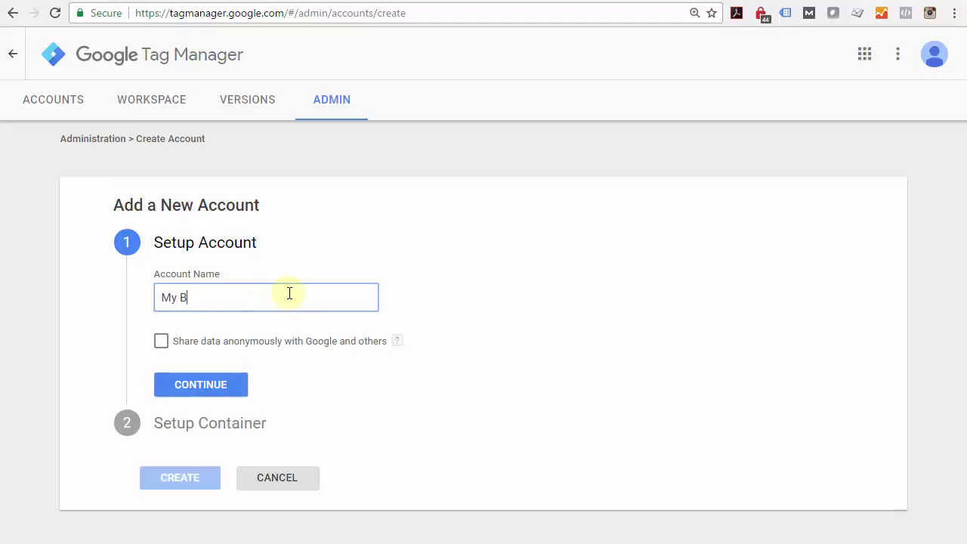
{"action": "type", "text": "usiness Websites"}
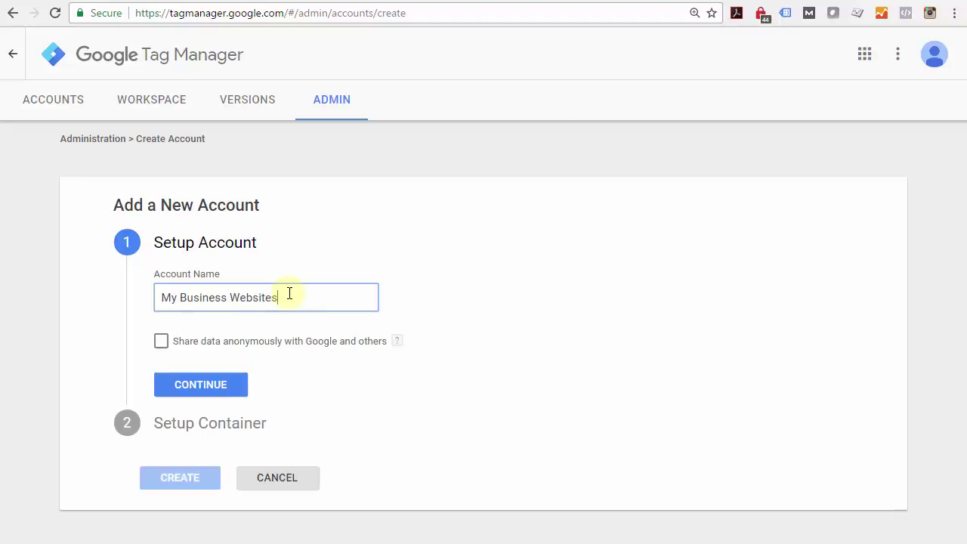
{"action": "left_click", "coordinate": [209, 386]}
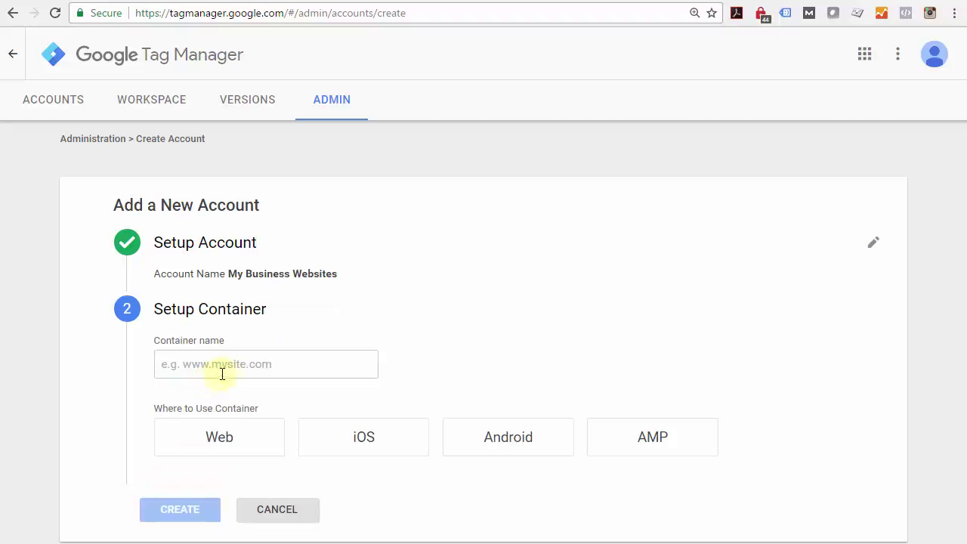
Name the container LeadsforSales.net, choose Web as its target, and create it.
{"action": "triple_click", "coordinate": [264, 311]}
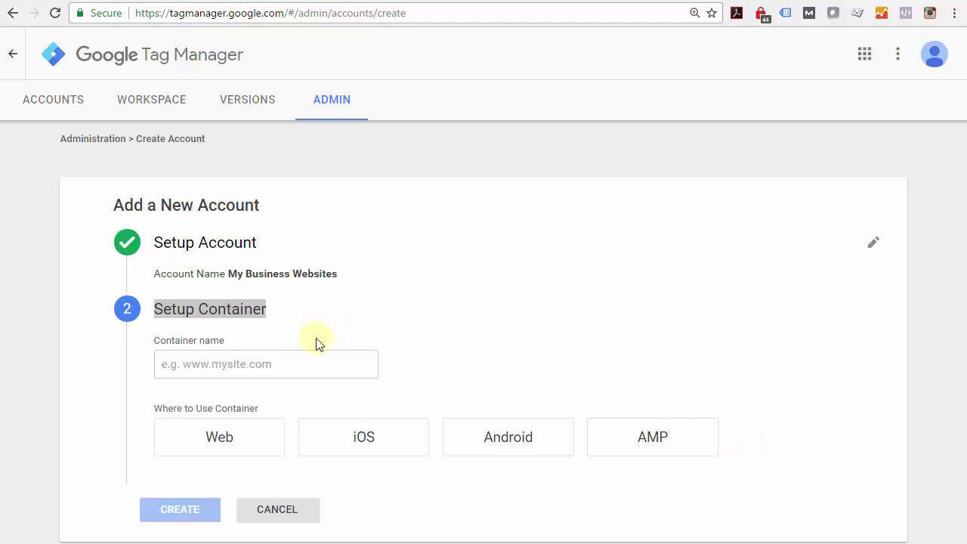
{"action": "left_click", "coordinate": [257, 364]}
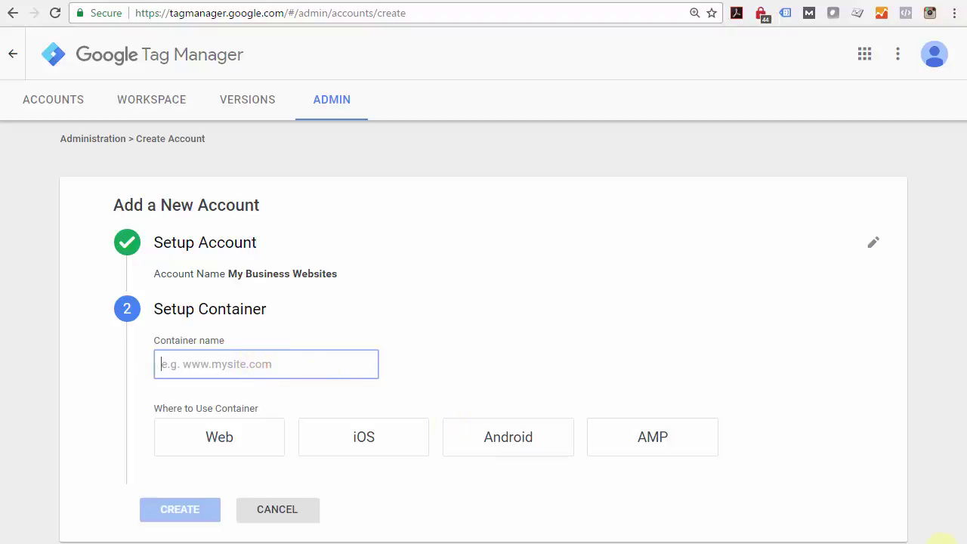
{"action": "type", "text": "LeadsforSales.net"}
{"action": "left_click", "coordinate": [328, 364]}
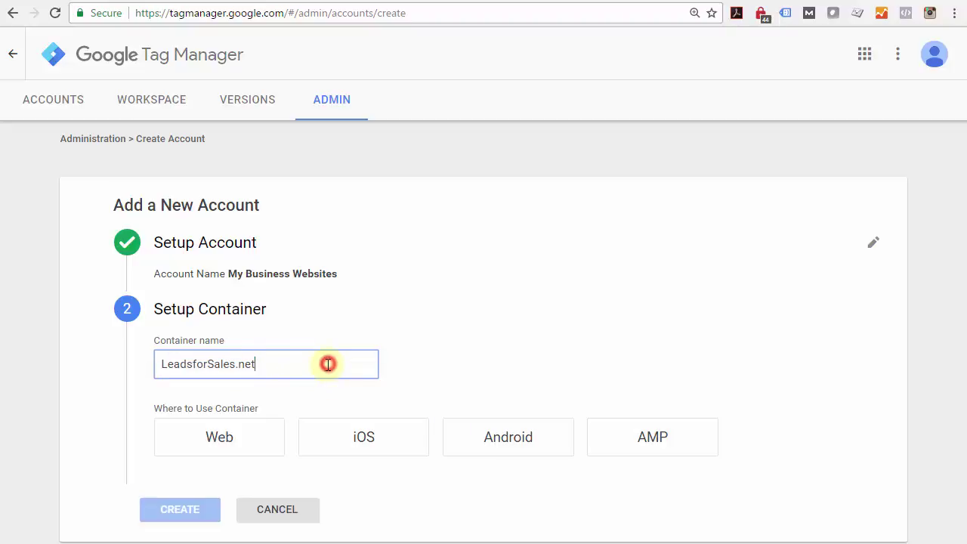
{"action": "left_click", "coordinate": [237, 440]}
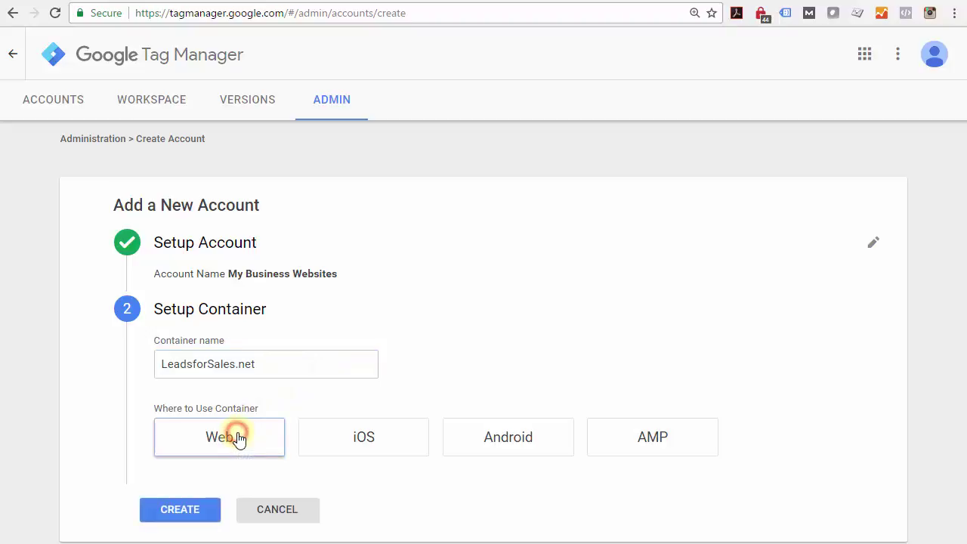
{"action": "left_click", "coordinate": [179, 509]}
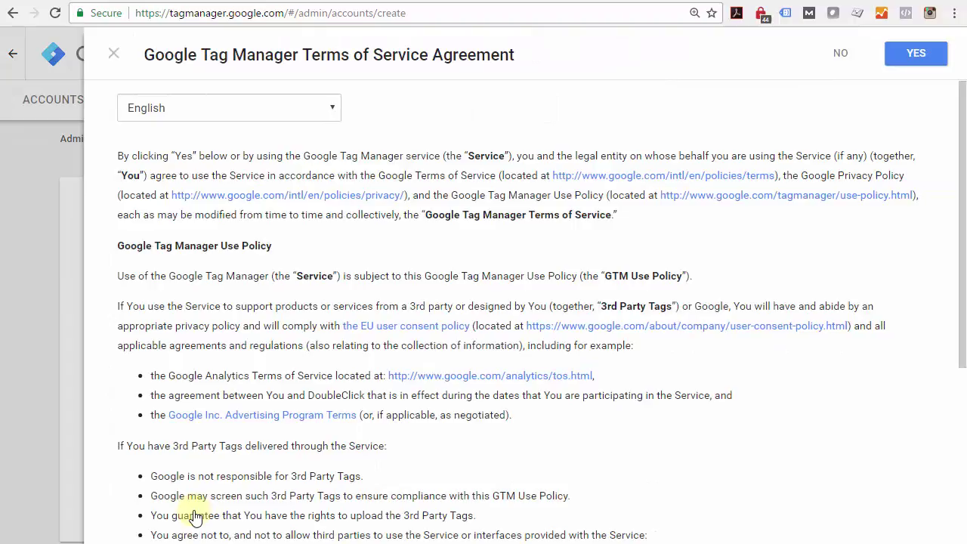
Accept the Tag Manager terms of service and view the install code dialog.
{"action": "left_click", "coordinate": [916, 66]}
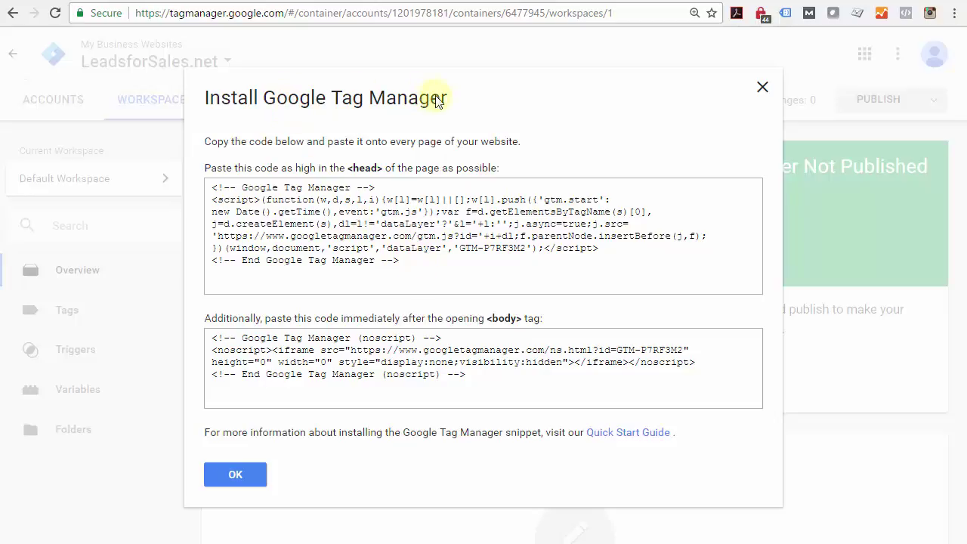
{"action": "left_click_drag", "start_coordinate": [448, 99], "coordinate": [209, 90]}
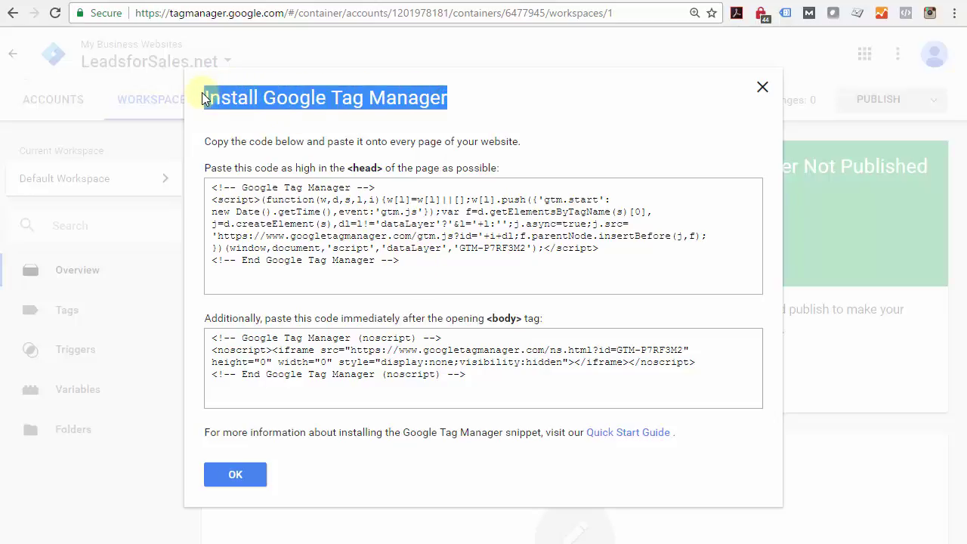
{"action": "left_click", "coordinate": [255, 98]}
{"action": "left_click", "coordinate": [261, 98]}
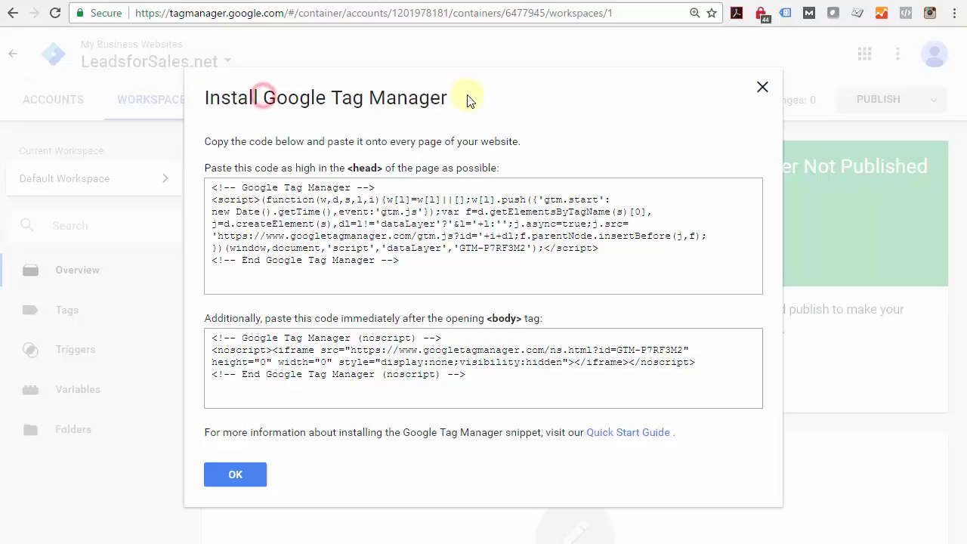
{"action": "left_click_drag", "start_coordinate": [454, 99], "coordinate": [205, 90]}
{"action": "left_click", "coordinate": [236, 98]}
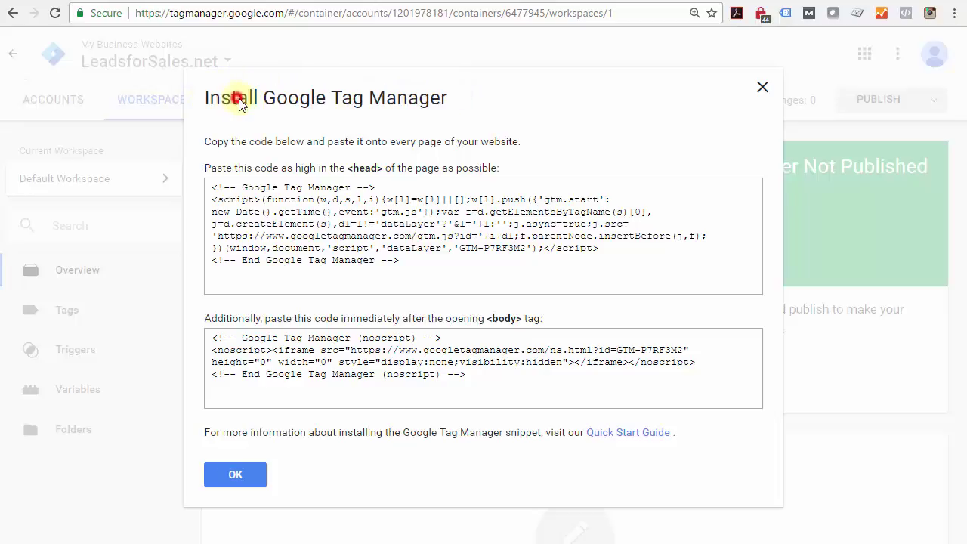
Select the head and body install snippets, then switch to the leadsforsales.net site.
{"action": "left_click", "coordinate": [266, 189]}
{"action": "left_click", "coordinate": [332, 379]}
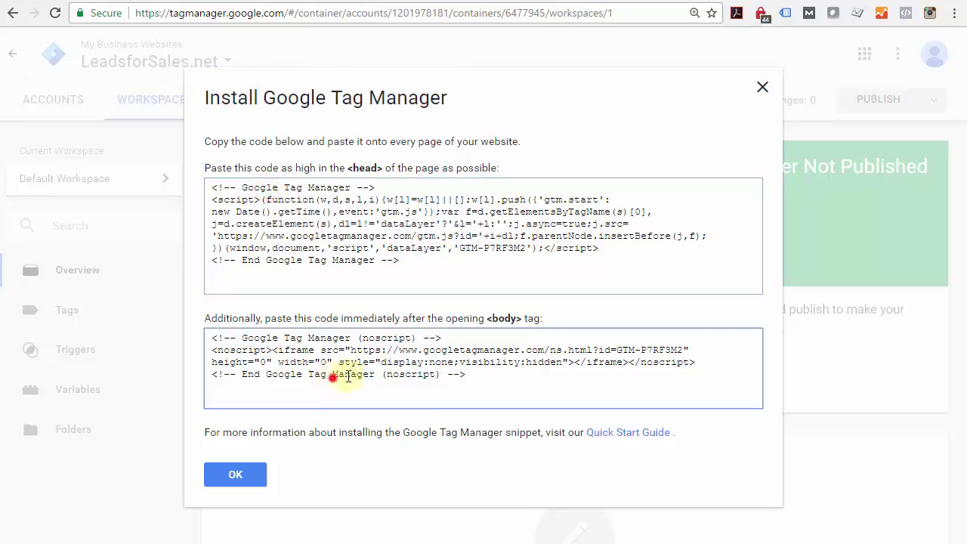
{"action": "left_click", "coordinate": [466, 380]}
{"action": "left_click", "coordinate": [316, 243]}
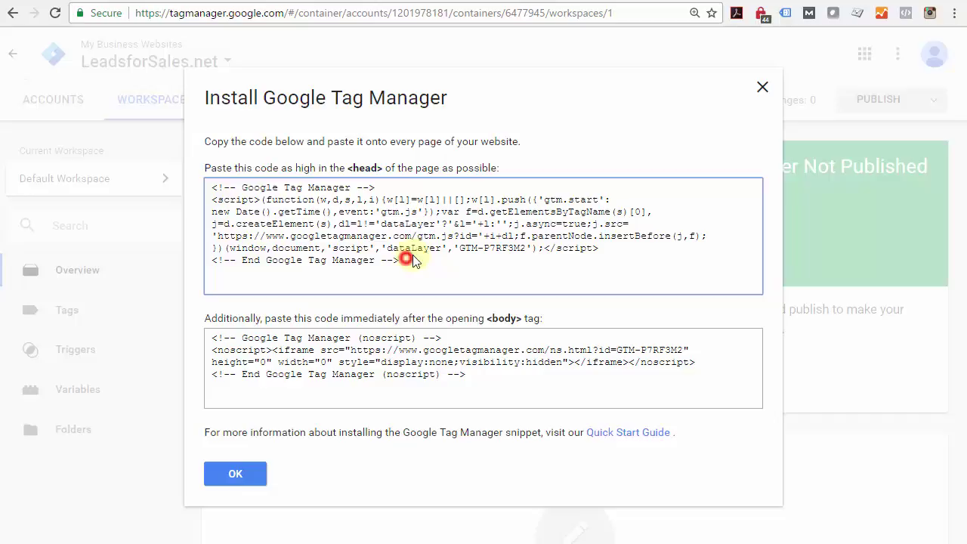
{"action": "left_click_drag", "start_coordinate": [213, 188], "coordinate": [469, 274]}
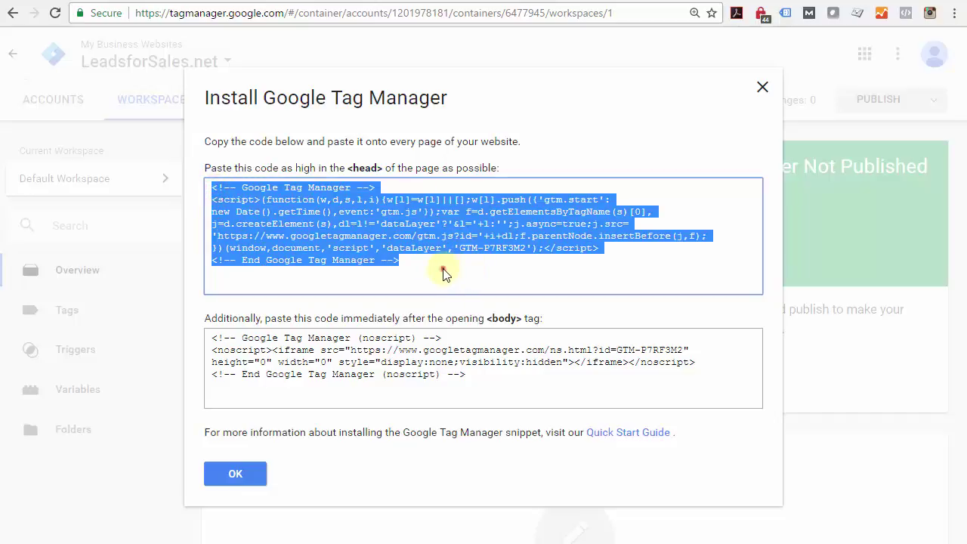
{"action": "left_click", "coordinate": [442, 270]}
{"action": "left_click", "coordinate": [485, 377]}
{"action": "key", "text": "ctrl+a"}
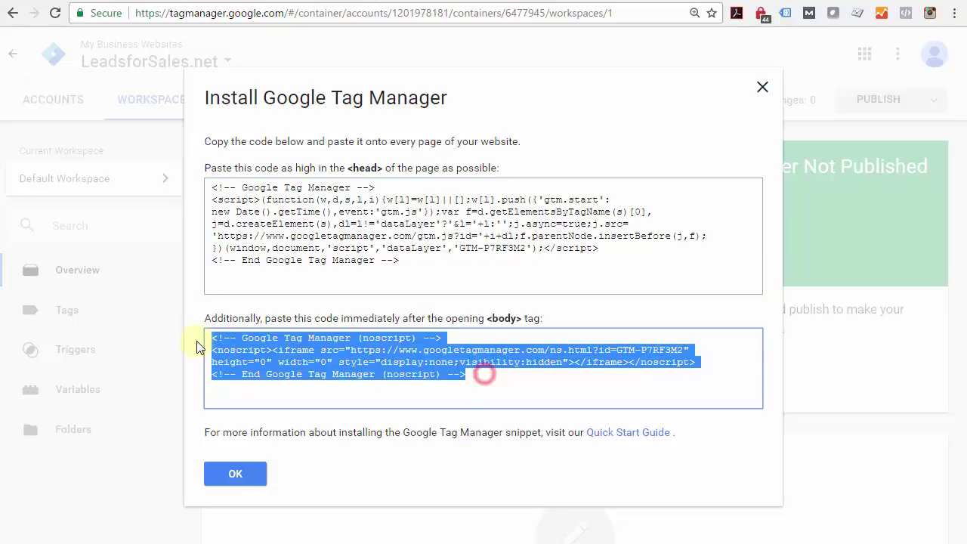
{"action": "left_click", "coordinate": [391, 369]}
{"action": "left_click", "coordinate": [488, 378]}
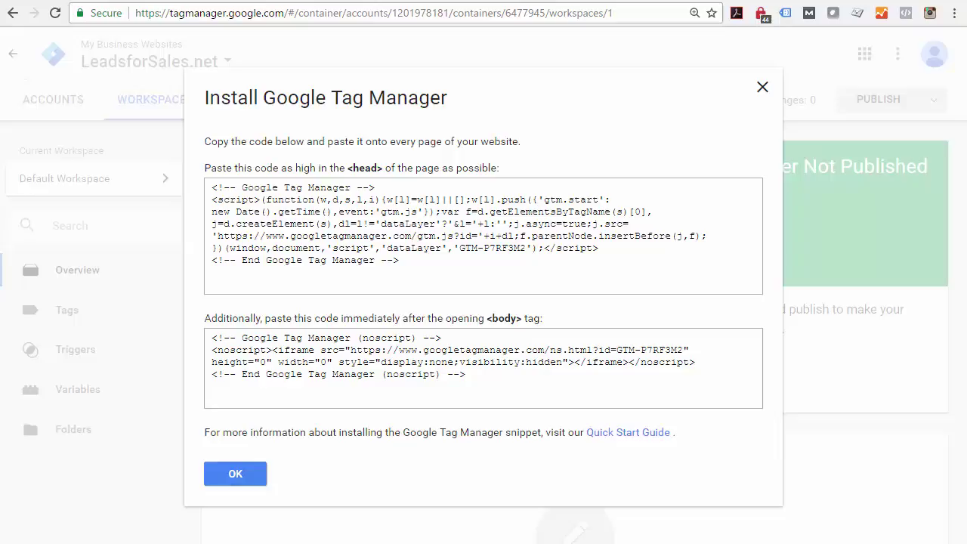
{"action": "left_click", "coordinate": [161, 2]}
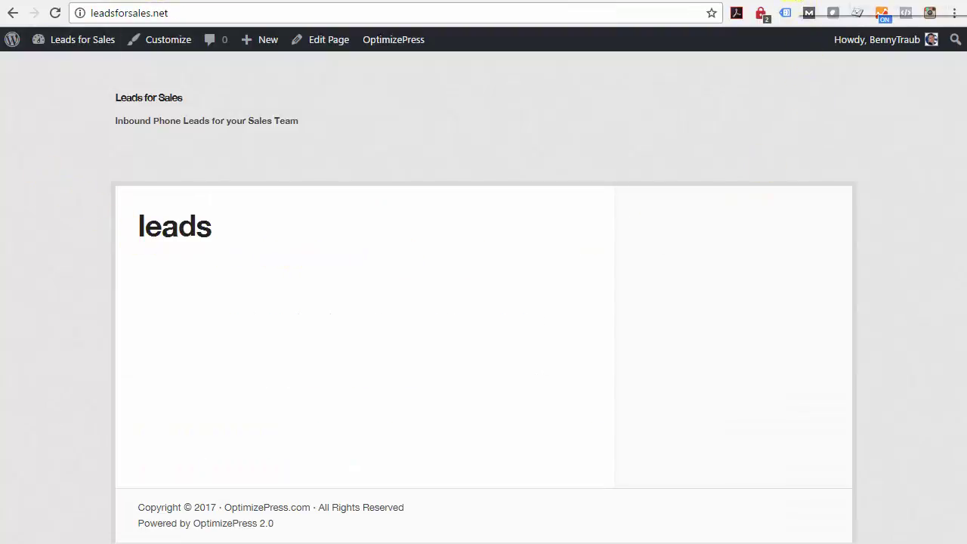
Open the OptimizePress Analytics and Tracking settings in the WordPress admin.
{"action": "left_click", "coordinate": [808, 10]}
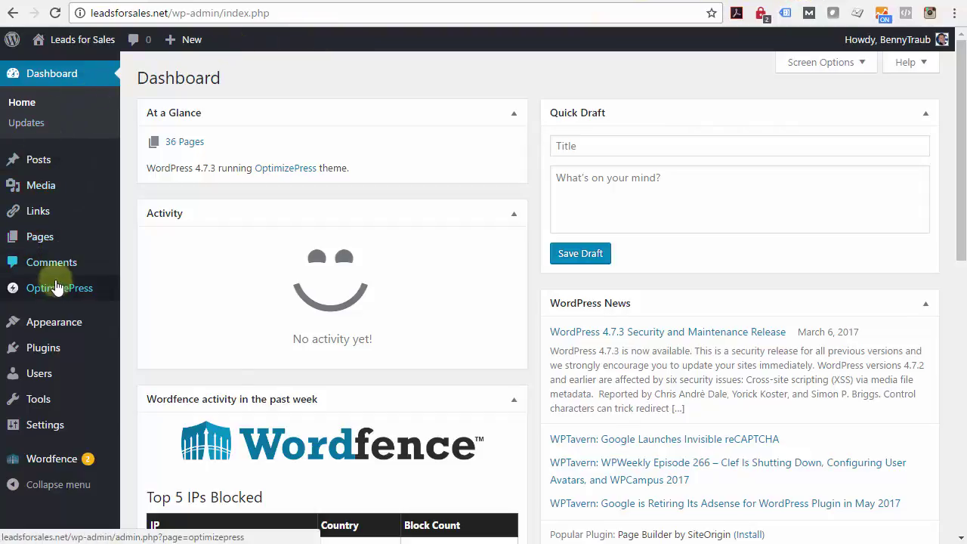
{"action": "mouse_move", "coordinate": [31, 295]}
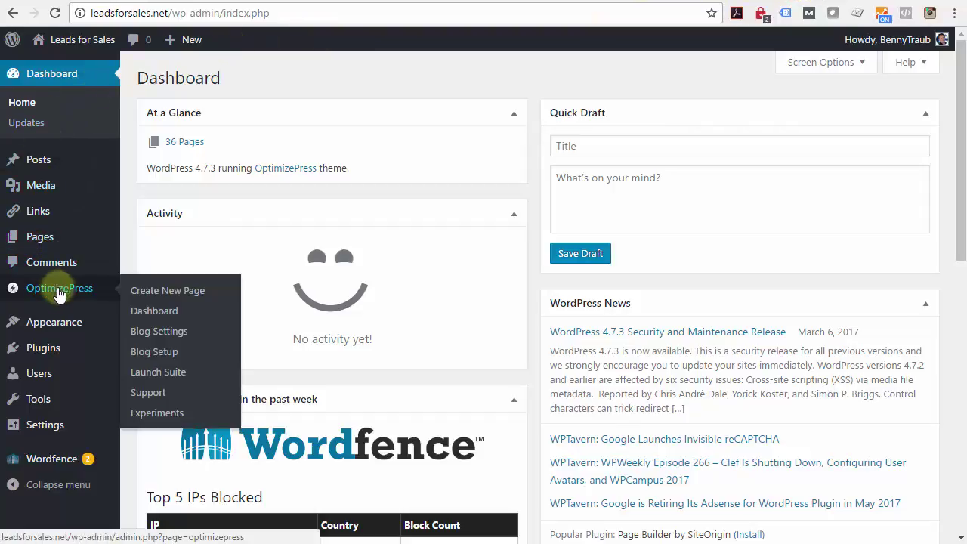
{"action": "left_click", "coordinate": [164, 311]}
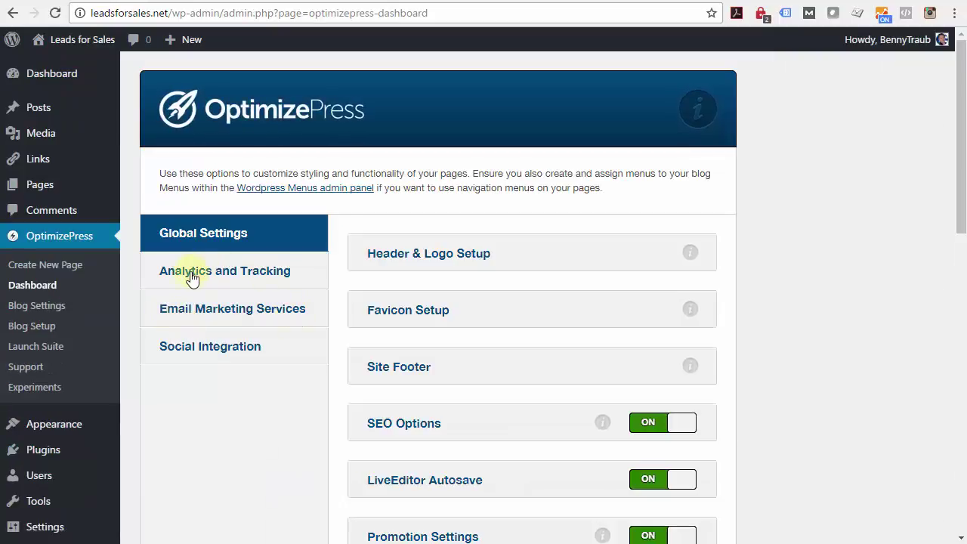
{"action": "left_click", "coordinate": [190, 274]}
{"action": "left_click", "coordinate": [408, 256]}
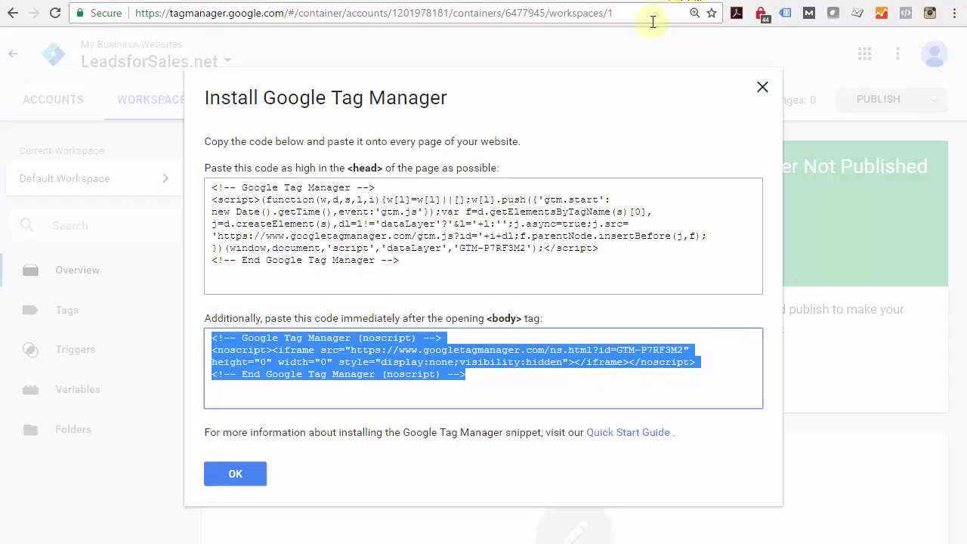
Paste the Tag Manager head snippet into the header tracking code field.
{"action": "left_click", "coordinate": [438, 260]}
{"action": "key", "text": "ctrl+c"}
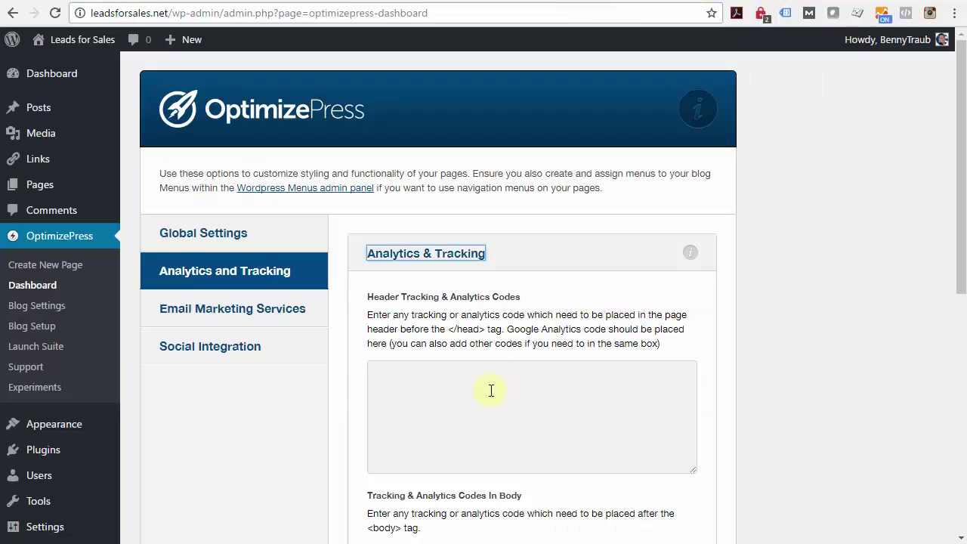
{"action": "left_click", "coordinate": [491, 389]}
{"action": "key", "text": "ctrl+v"}
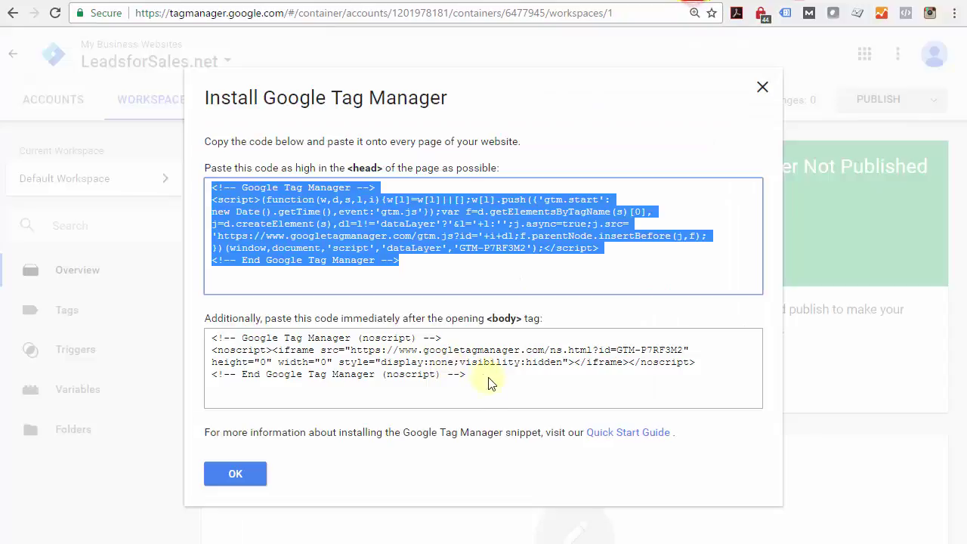
Paste the noscript snippet into 'Tracking & Analytics Codes In Body' and save the settings.
{"action": "left_click", "coordinate": [475, 376]}
{"action": "key", "text": "ctrl+c"}
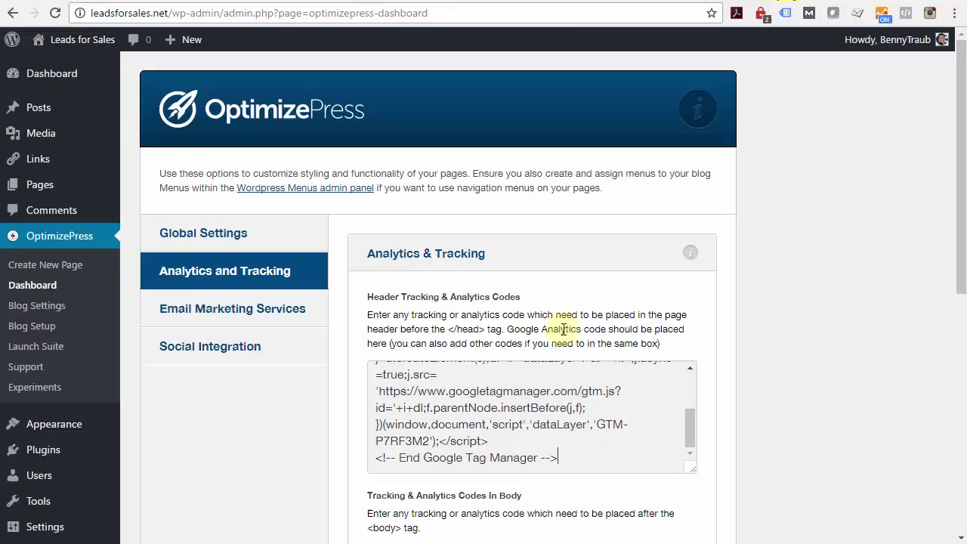
{"action": "scroll", "coordinate": [557, 330], "scroll_direction": "down", "scroll_amount": 2}
{"action": "left_click", "coordinate": [552, 426]}
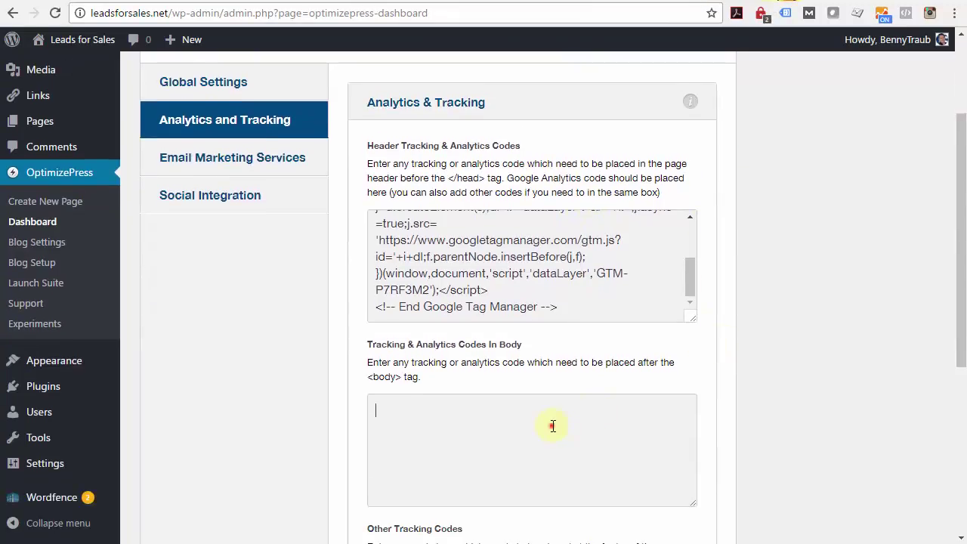
{"action": "key", "text": "ctrl+v"}
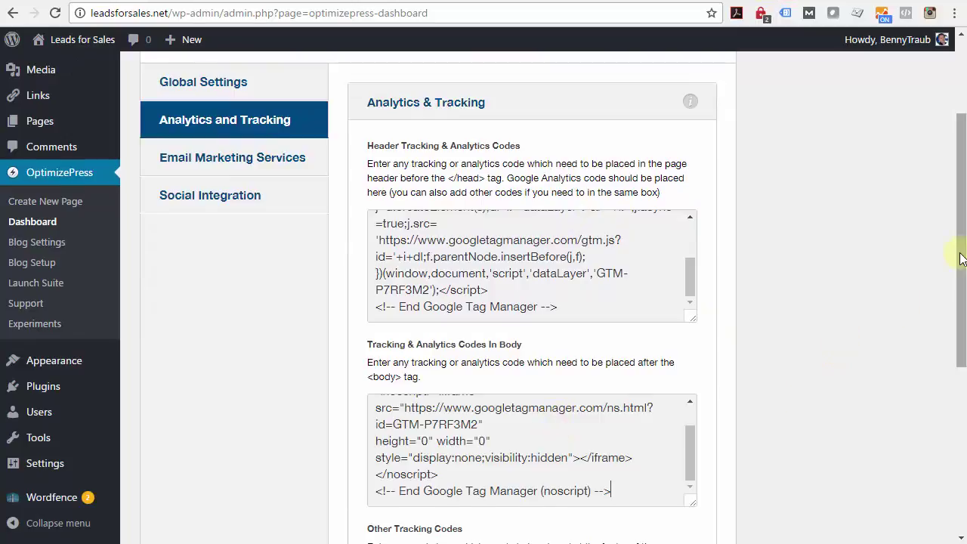
{"action": "left_click_drag", "start_coordinate": [962, 258], "coordinate": [952, 447]}
{"action": "left_click", "coordinate": [676, 436]}
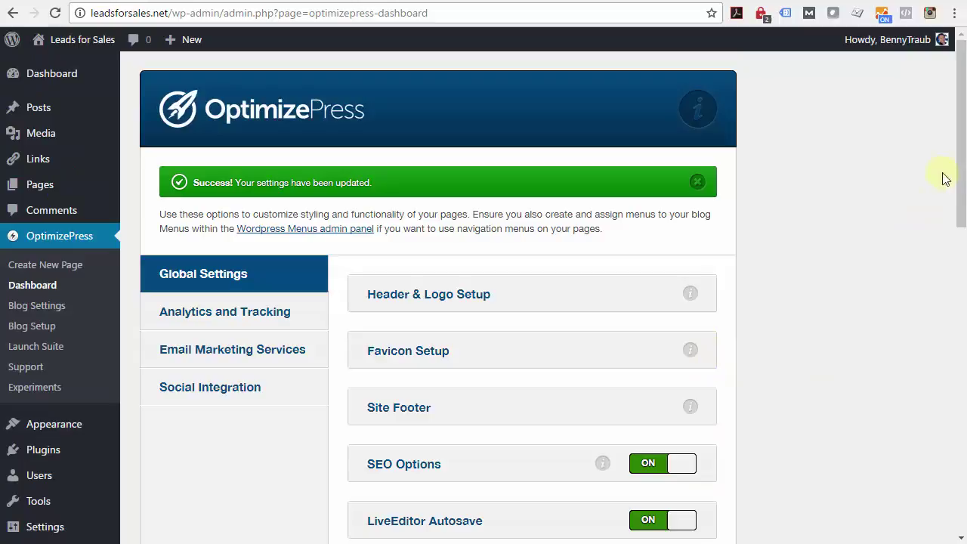
{"action": "left_click_drag", "start_coordinate": [963, 184], "coordinate": [933, 491]}
{"action": "left_click", "coordinate": [661, 439]}
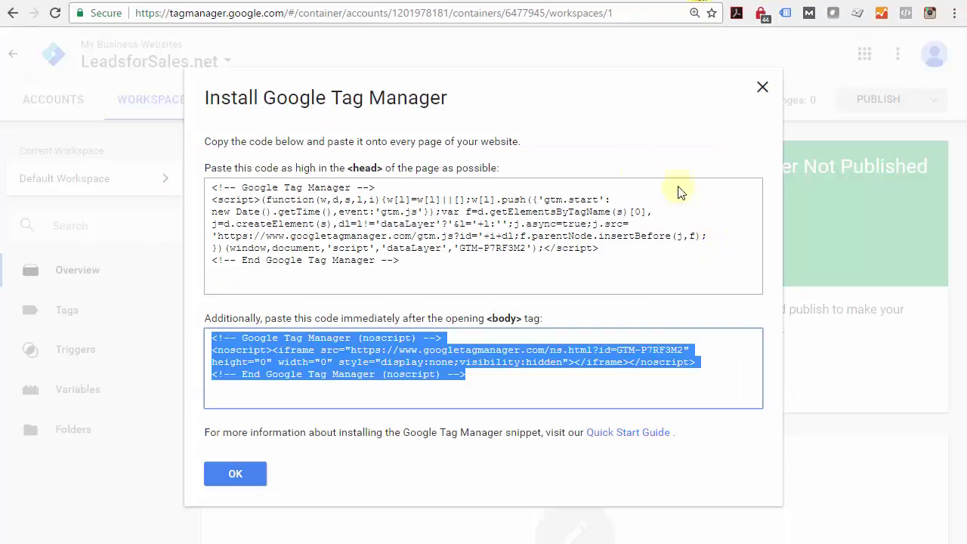
Dismiss the install dialog and create a new Universal Analytics tag awaiting its Tracking ID.
{"action": "left_click", "coordinate": [236, 474]}
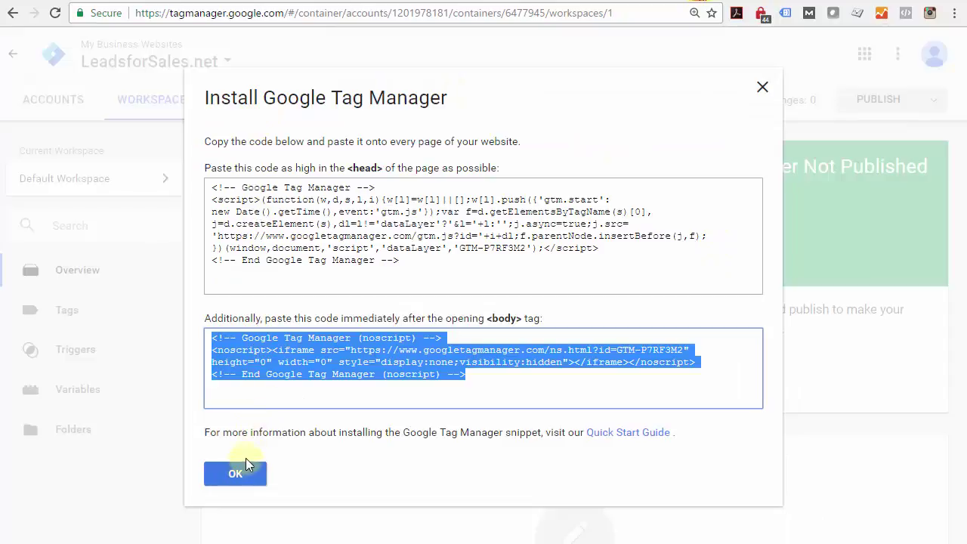
{"action": "left_click", "coordinate": [239, 471]}
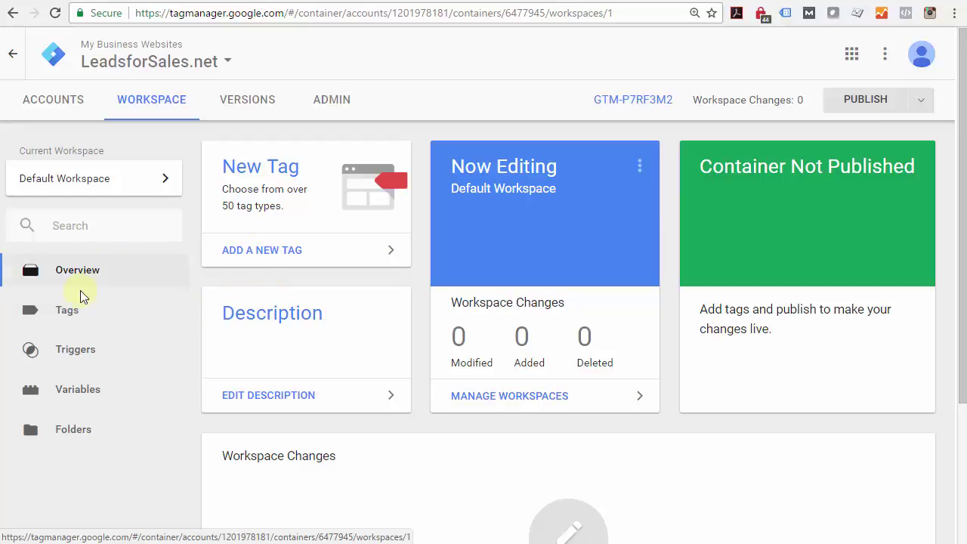
{"action": "left_click", "coordinate": [68, 316]}
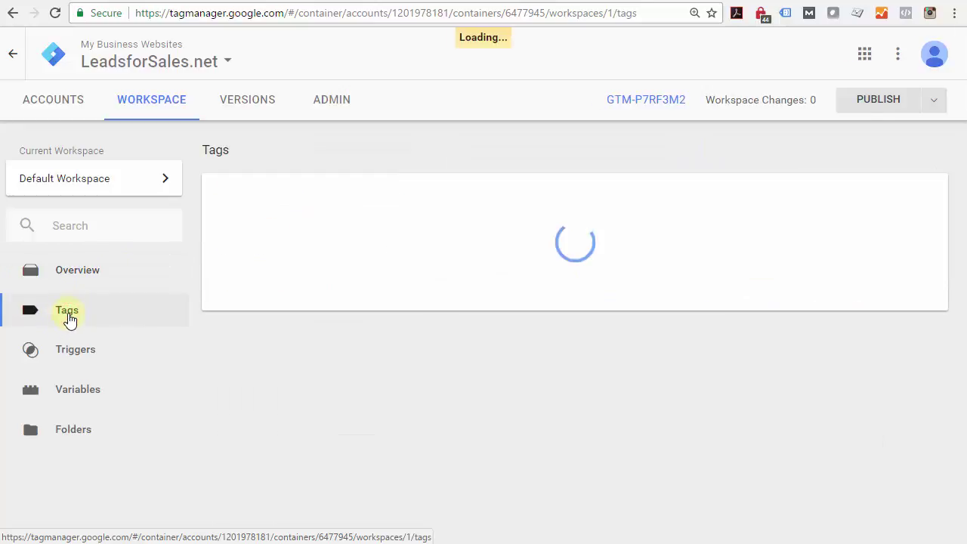
{"action": "left_click", "coordinate": [252, 207]}
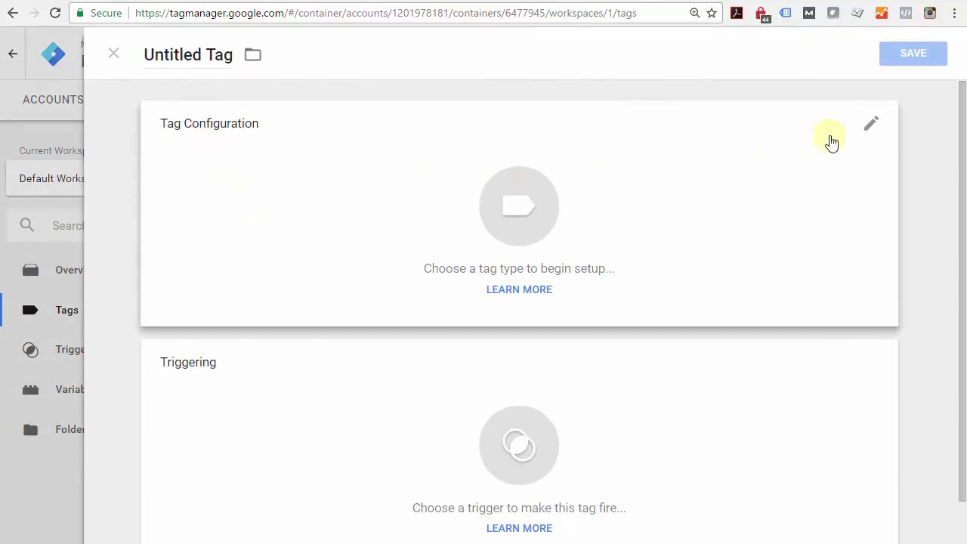
{"action": "left_click", "coordinate": [873, 126]}
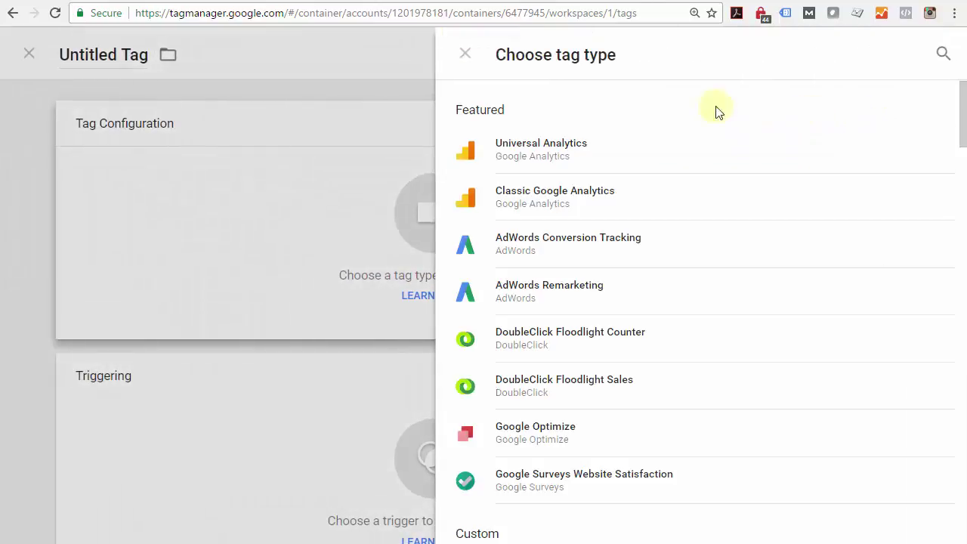
{"action": "left_click", "coordinate": [588, 150]}
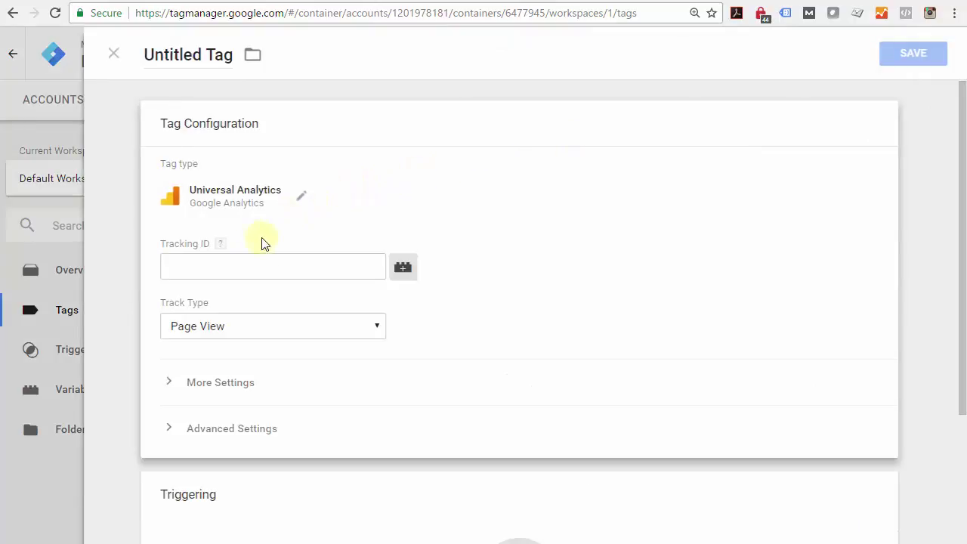
{"action": "left_click", "coordinate": [212, 264]}
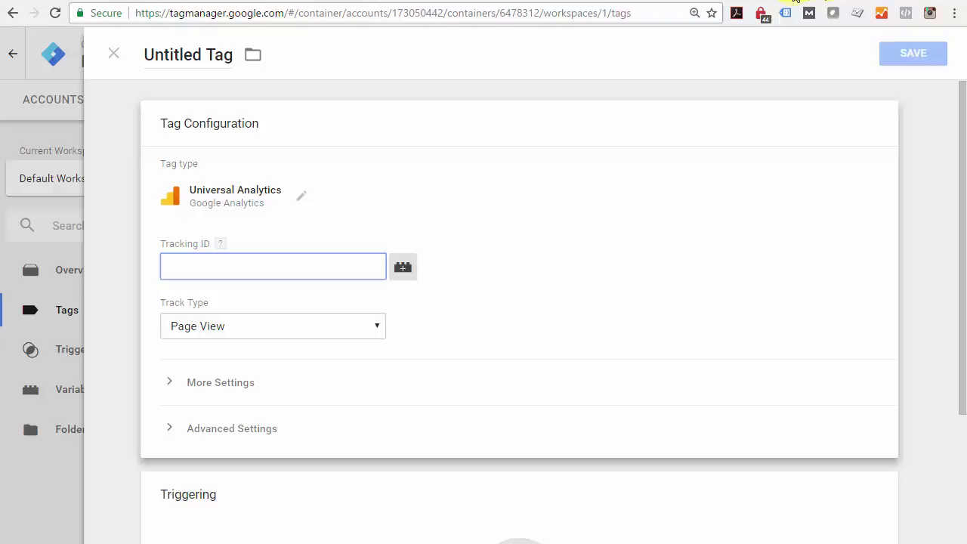
{"action": "left_click", "coordinate": [797, 1]}
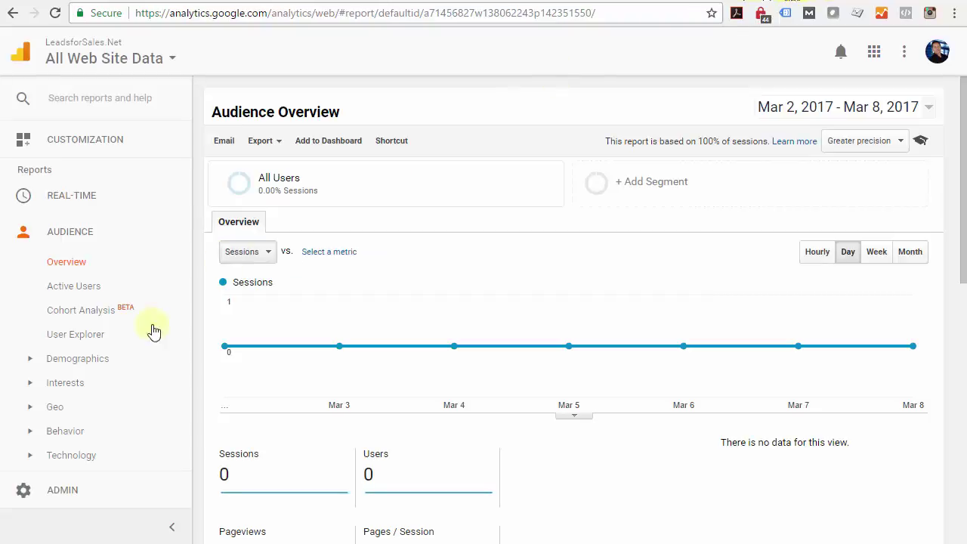
Copy the LeadsforSales.Net Tracking ID from Admin > Property Settings in Google Analytics.
{"action": "left_click", "coordinate": [68, 493]}
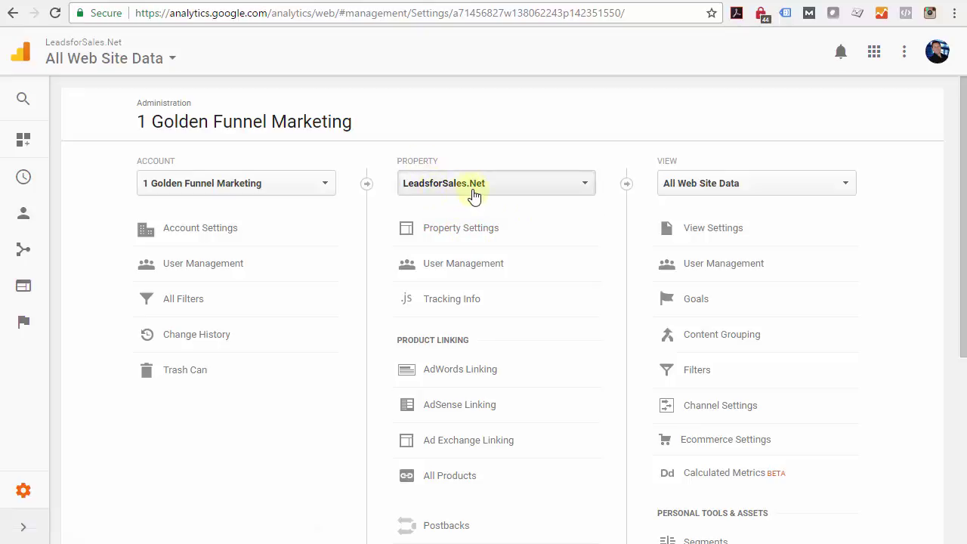
{"action": "left_click", "coordinate": [464, 236]}
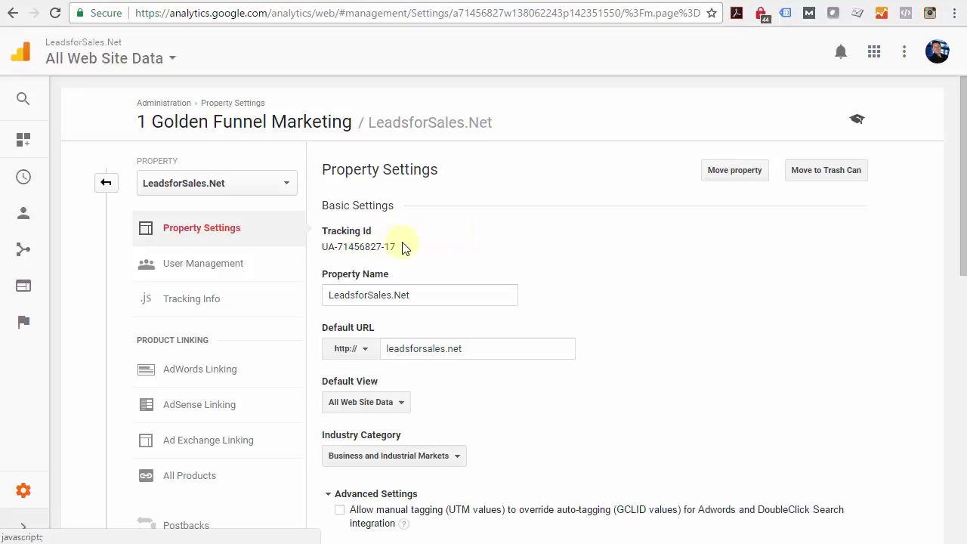
{"action": "left_click_drag", "start_coordinate": [396, 246], "coordinate": [324, 248]}
{"action": "right_click", "coordinate": [374, 249]}
{"action": "left_click", "coordinate": [400, 259]}
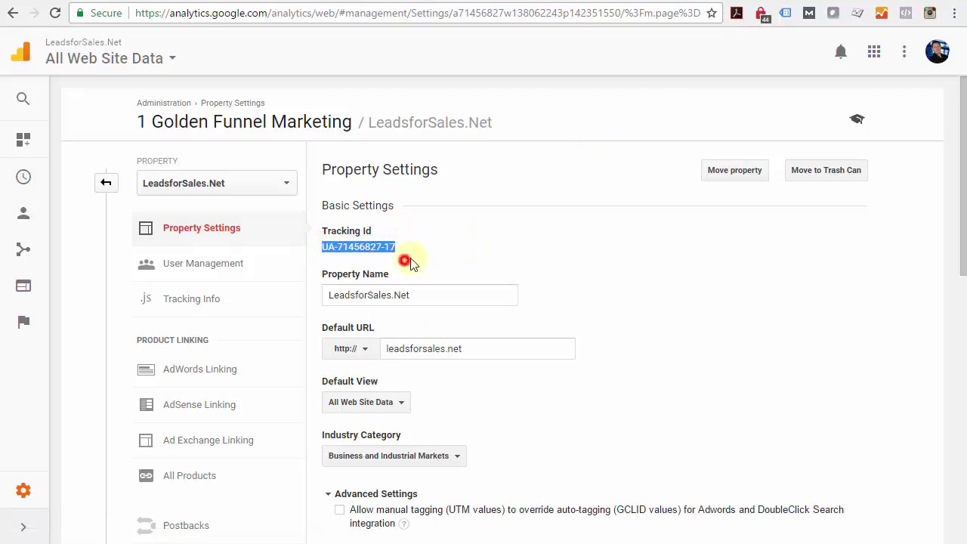
Paste the copied tracking ID into the tag's Tracking ID field.
{"action": "left_click", "coordinate": [665, 1]}
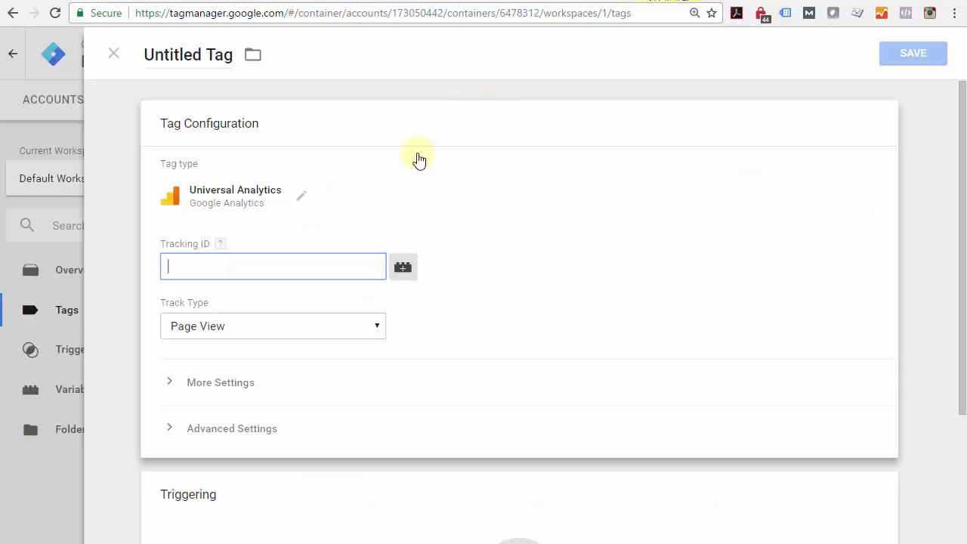
{"action": "right_click", "coordinate": [197, 266]}
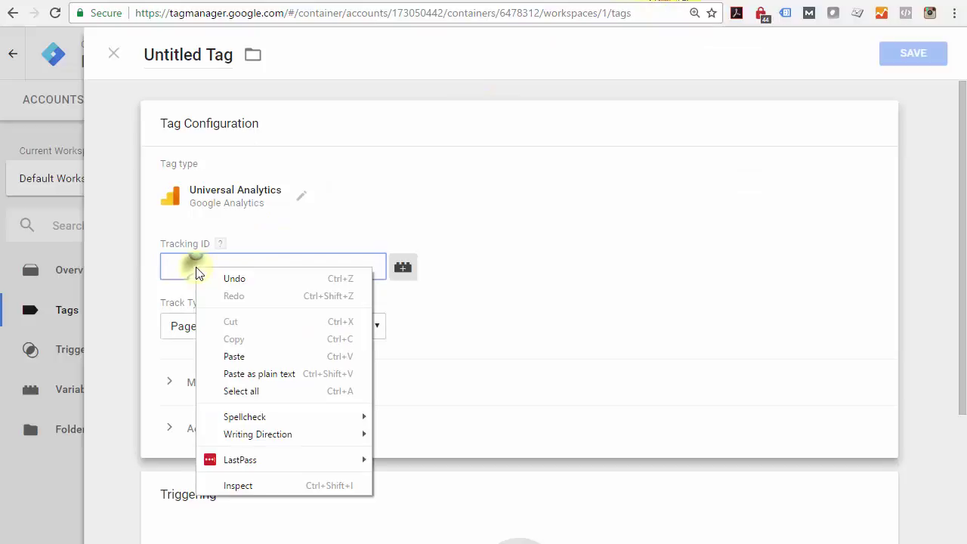
{"action": "left_click", "coordinate": [246, 356]}
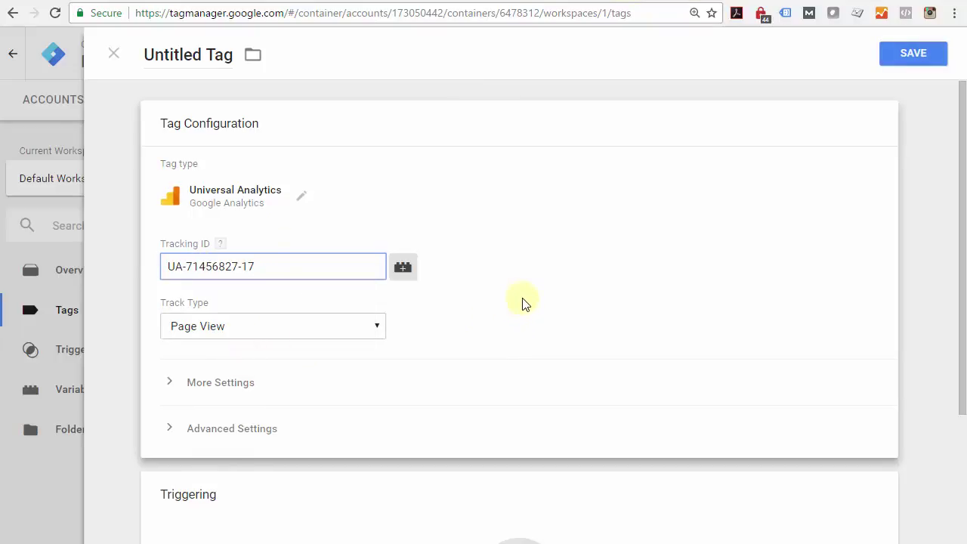
{"action": "scroll", "coordinate": [618, 254], "scroll_direction": "down", "scroll_amount": 3}
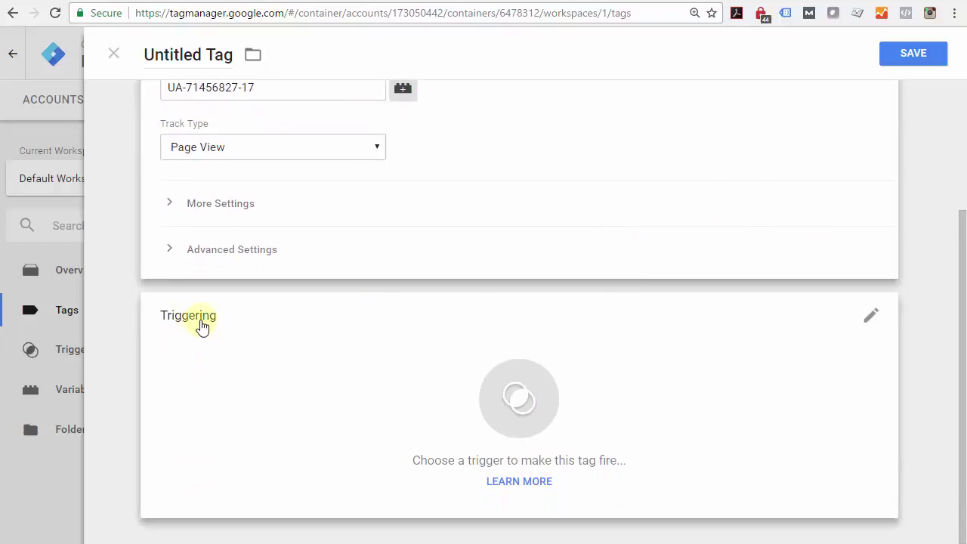
{"action": "scroll", "coordinate": [598, 196], "scroll_direction": "up", "scroll_amount": 1}
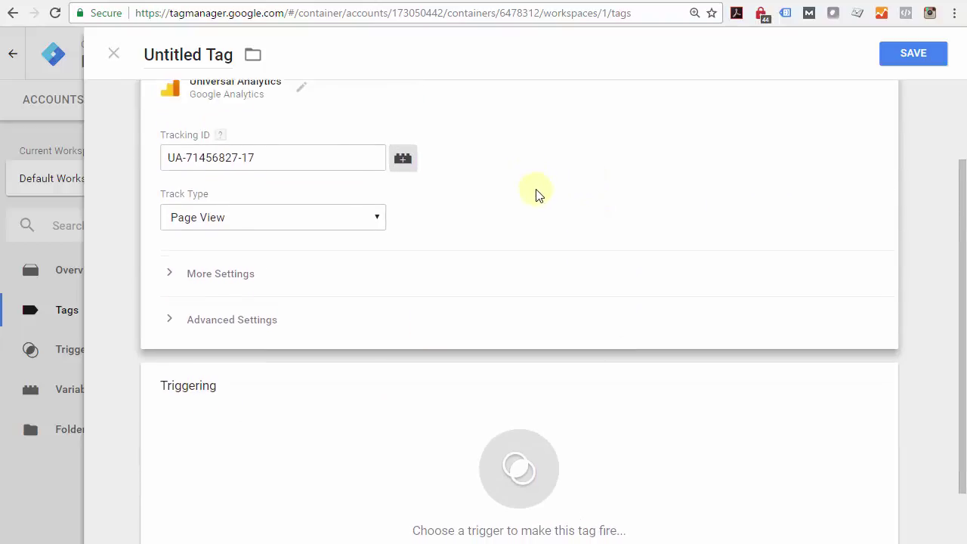
{"action": "scroll", "coordinate": [536, 194], "scroll_direction": "down", "scroll_amount": 1}
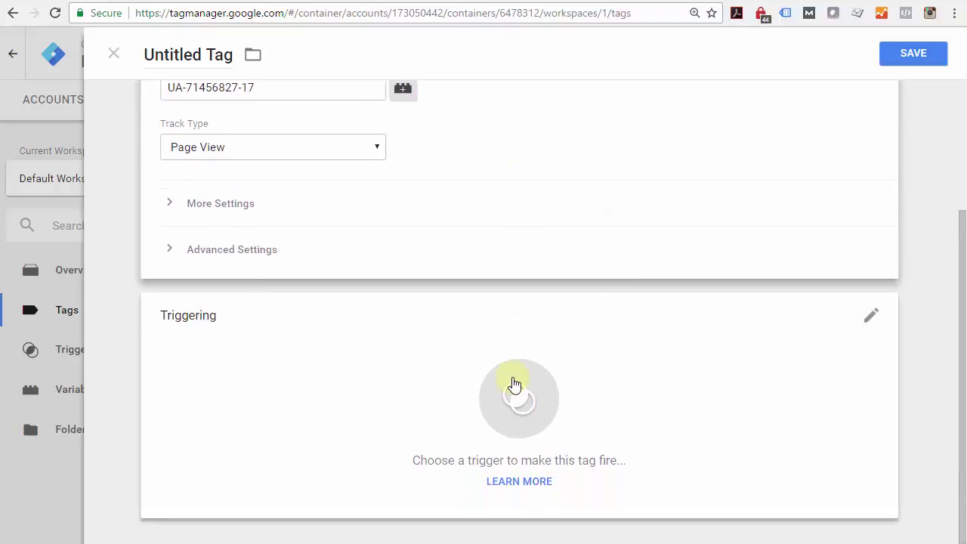
Set the trigger to All Pages and save the tag as 'Universal Analytics'.
{"action": "left_click", "coordinate": [873, 323]}
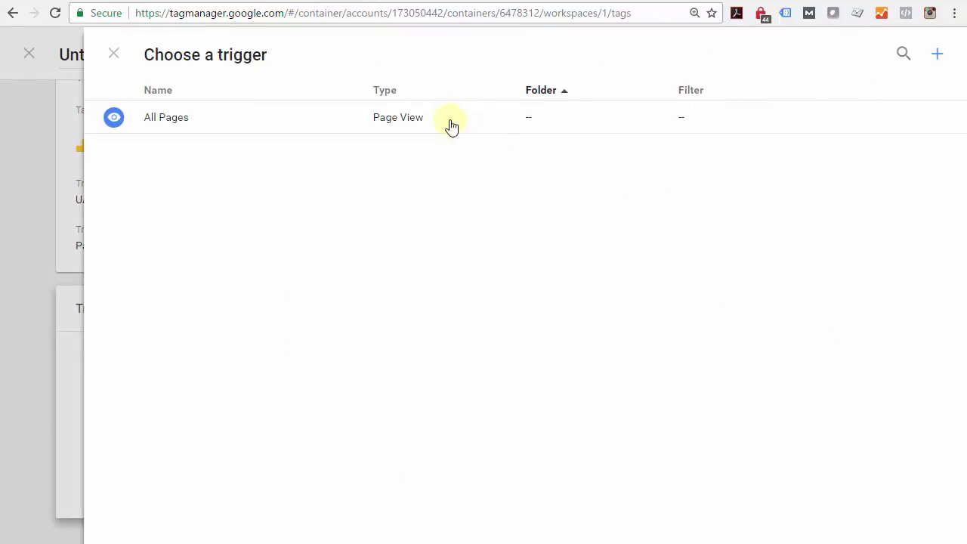
{"action": "left_click", "coordinate": [218, 119]}
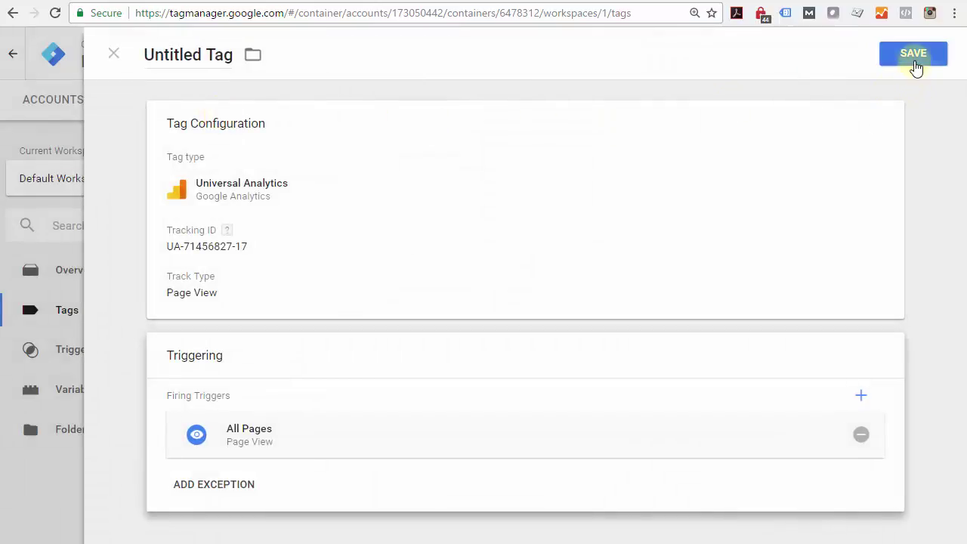
{"action": "left_click", "coordinate": [914, 54]}
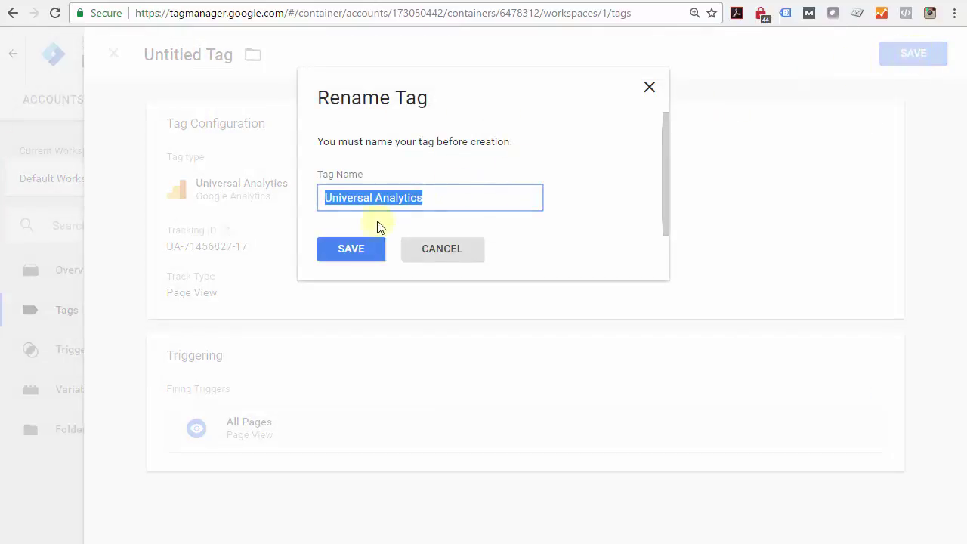
{"action": "left_click", "coordinate": [356, 252]}
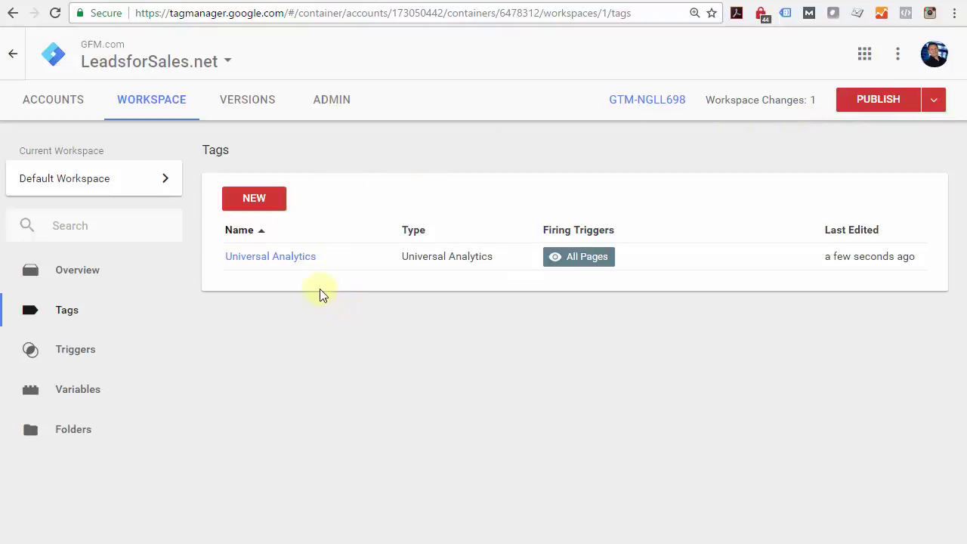
Reopen the Universal Analytics tag and tick Enable Display Advertising Features under More Settings > Advertising.
{"action": "left_click", "coordinate": [276, 259]}
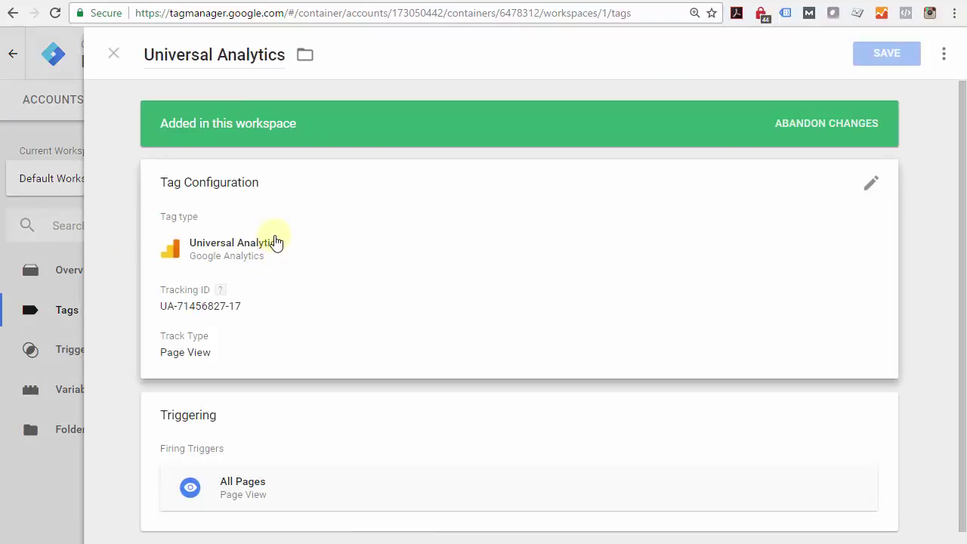
{"action": "left_click", "coordinate": [873, 186]}
{"action": "scroll", "coordinate": [736, 213], "scroll_direction": "down", "scroll_amount": 1}
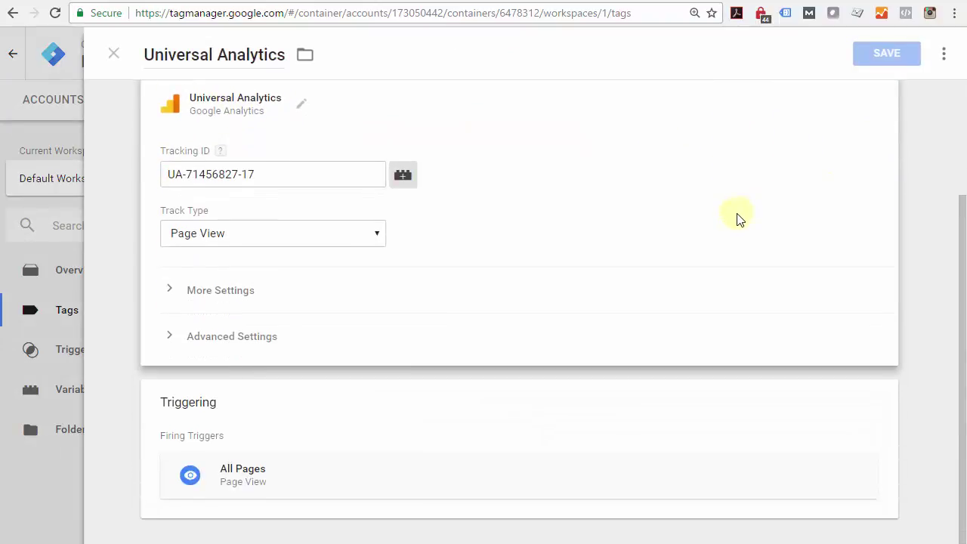
{"action": "scroll", "coordinate": [609, 346], "scroll_direction": "up", "scroll_amount": 2}
{"action": "scroll", "coordinate": [616, 344], "scroll_direction": "down", "scroll_amount": 2}
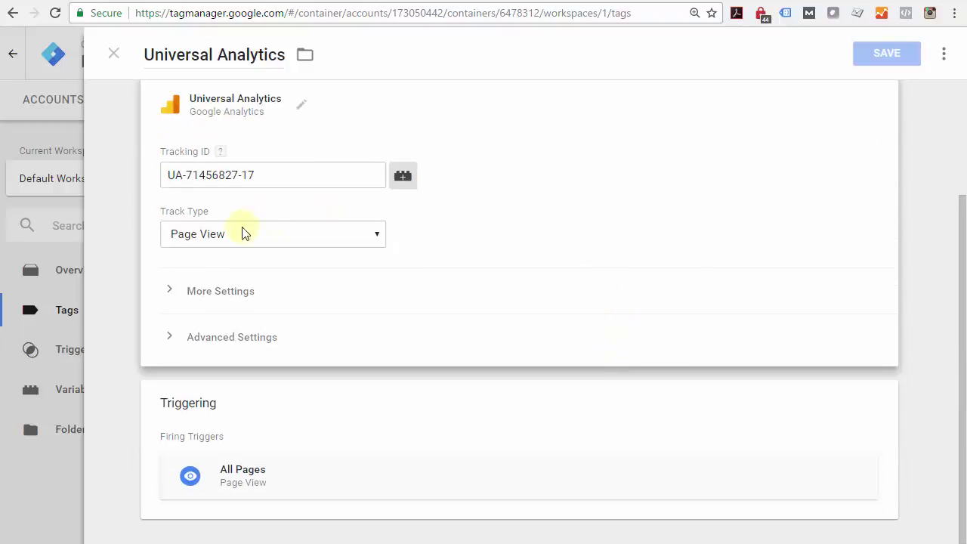
{"action": "left_click", "coordinate": [234, 300]}
{"action": "scroll", "coordinate": [492, 325], "scroll_direction": "down", "scroll_amount": 3}
{"action": "left_click", "coordinate": [221, 321]}
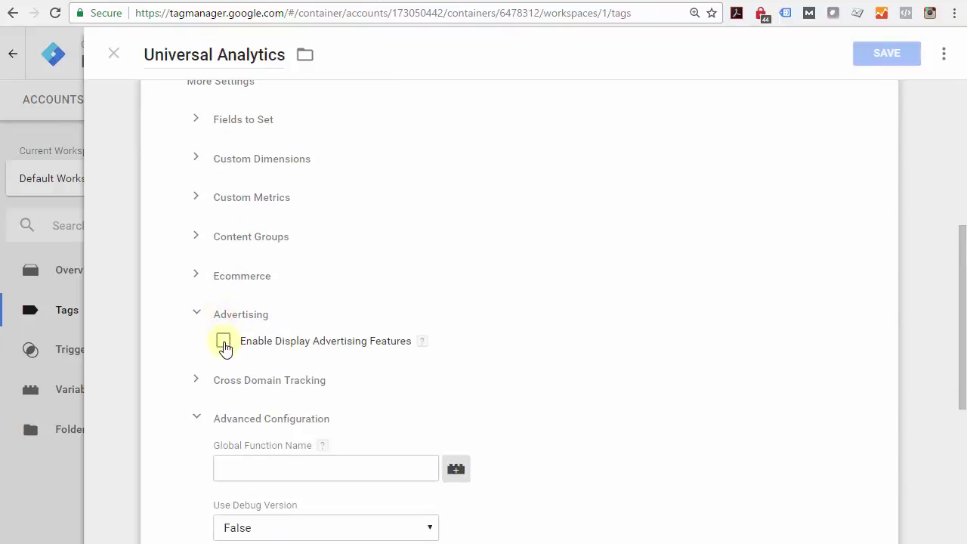
{"action": "left_click", "coordinate": [224, 343]}
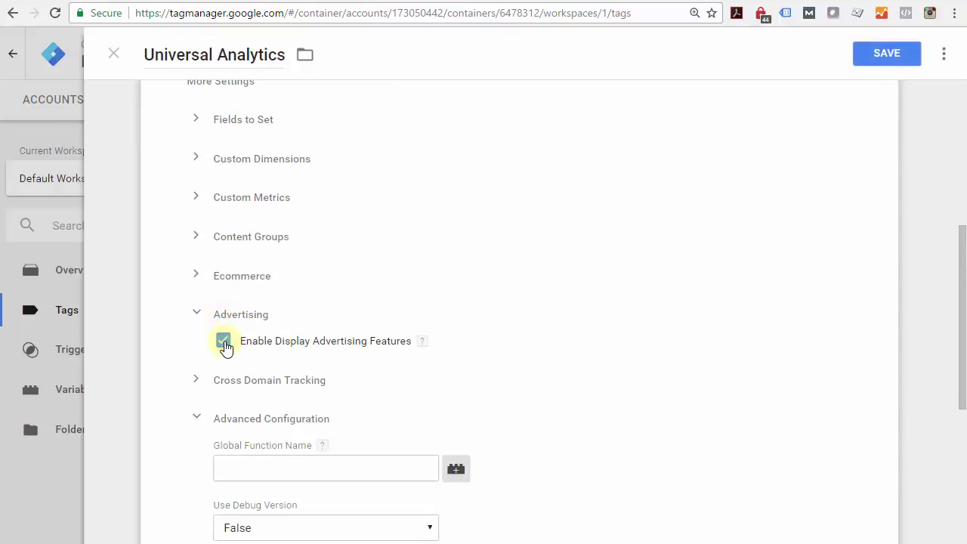
{"action": "mouse_move", "coordinate": [424, 341]}
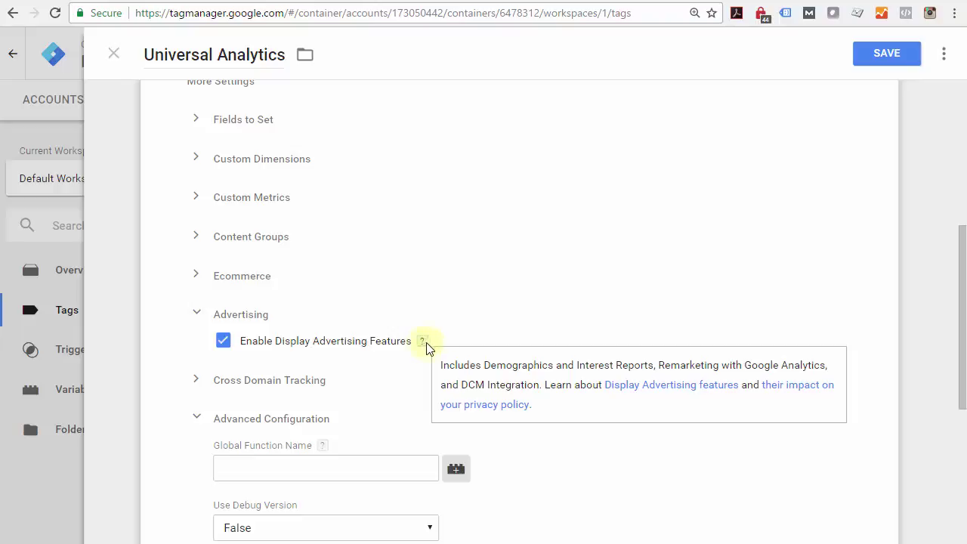
Set Enable Enhanced Link Attribution to True under Advanced Configuration and save the tag.
{"action": "left_click", "coordinate": [199, 317]}
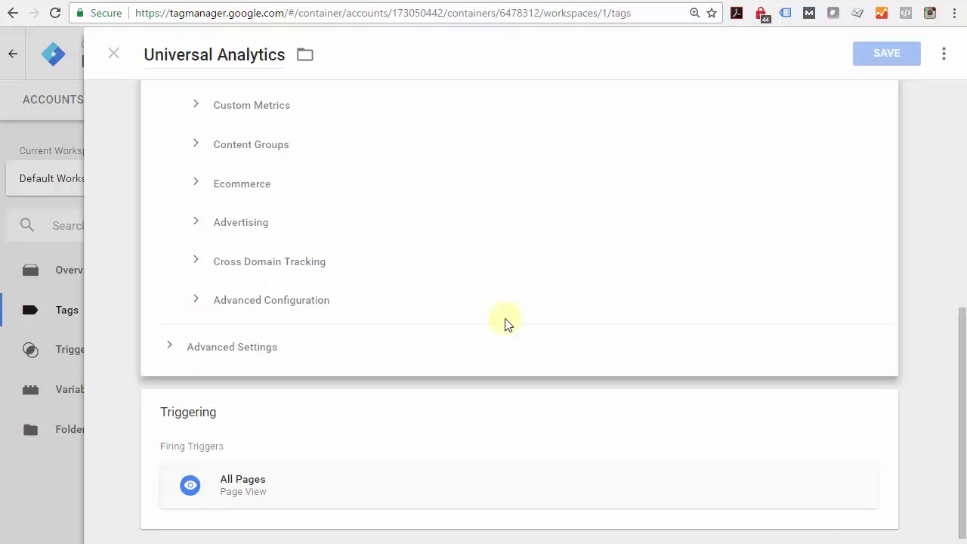
{"action": "left_click", "coordinate": [250, 302]}
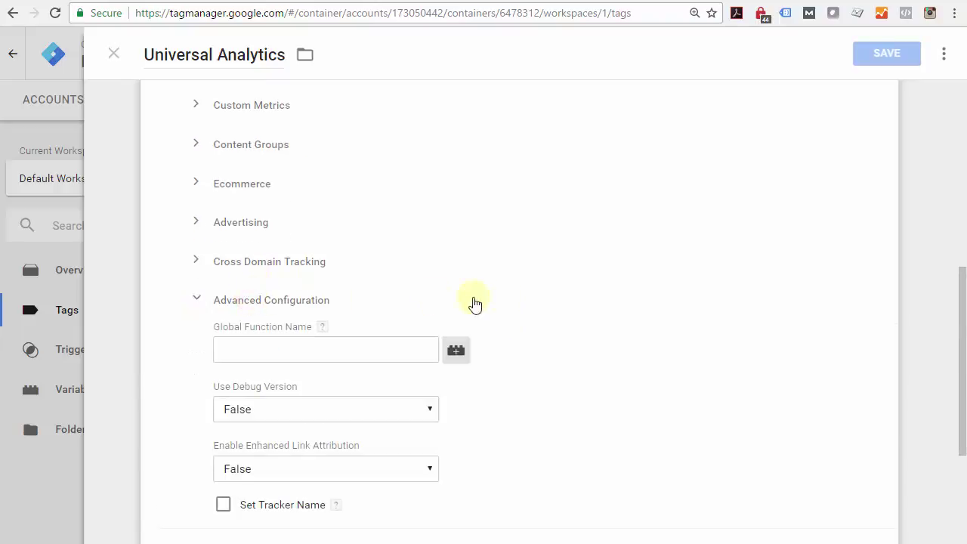
{"action": "scroll", "coordinate": [560, 308], "scroll_direction": "down", "scroll_amount": 2}
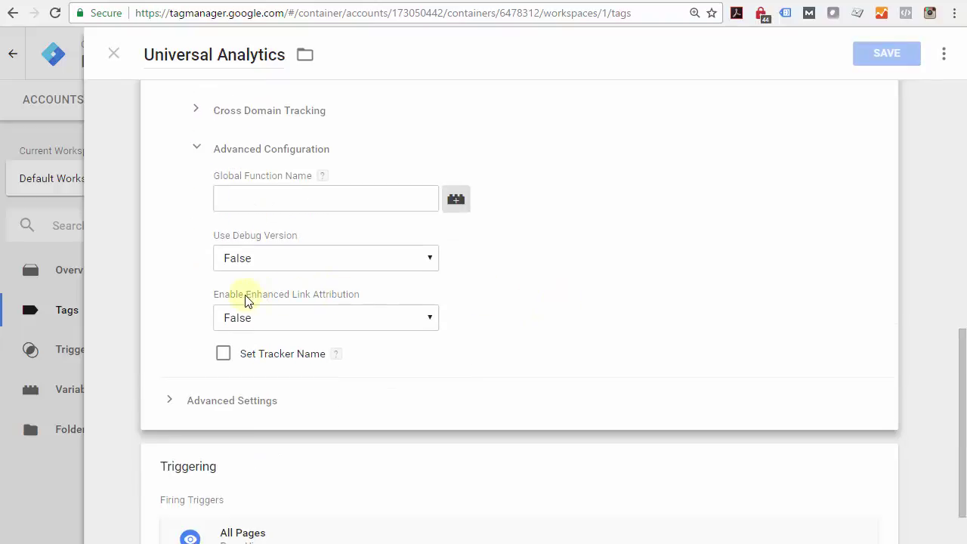
{"action": "left_click", "coordinate": [316, 318]}
{"action": "left_click", "coordinate": [264, 339]}
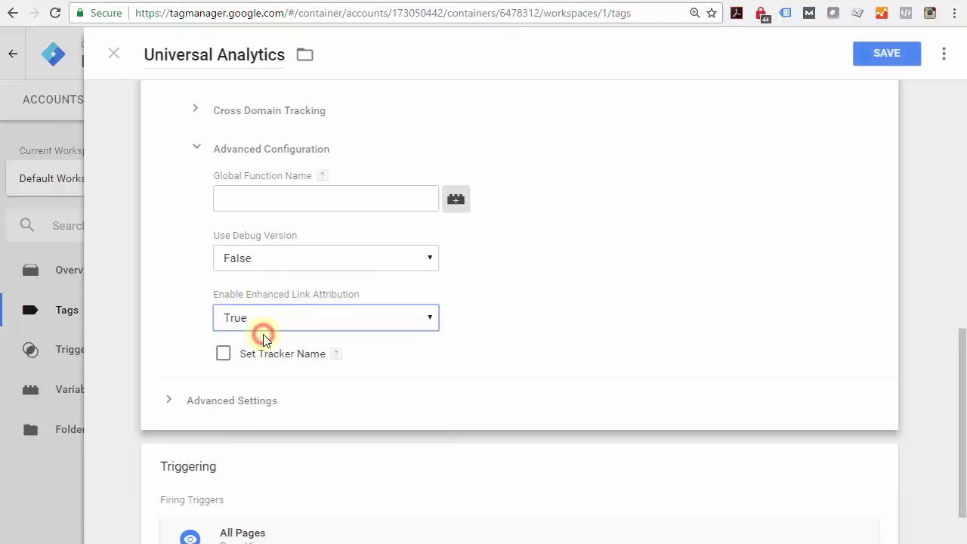
{"action": "left_click", "coordinate": [771, 514]}
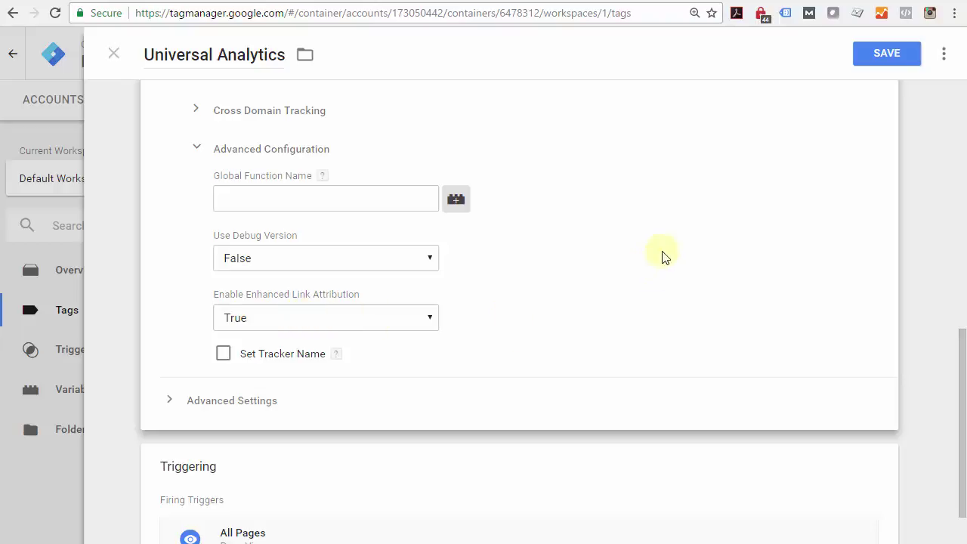
{"action": "left_click", "coordinate": [888, 55]}
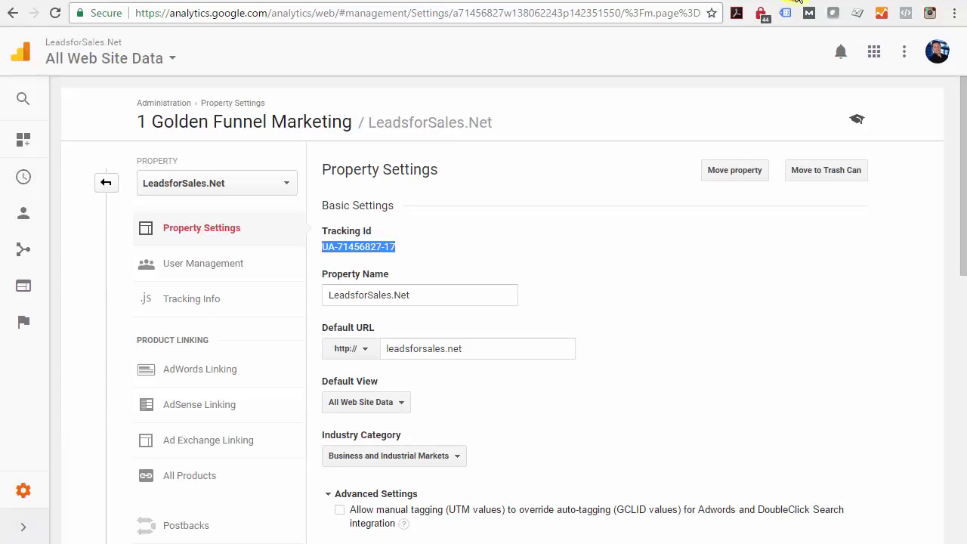
Turn on 'Use enhanced link attribution' under In-Page Analytics in LeadsforSales.Net property settings and save.
{"action": "left_click", "coordinate": [23, 493]}
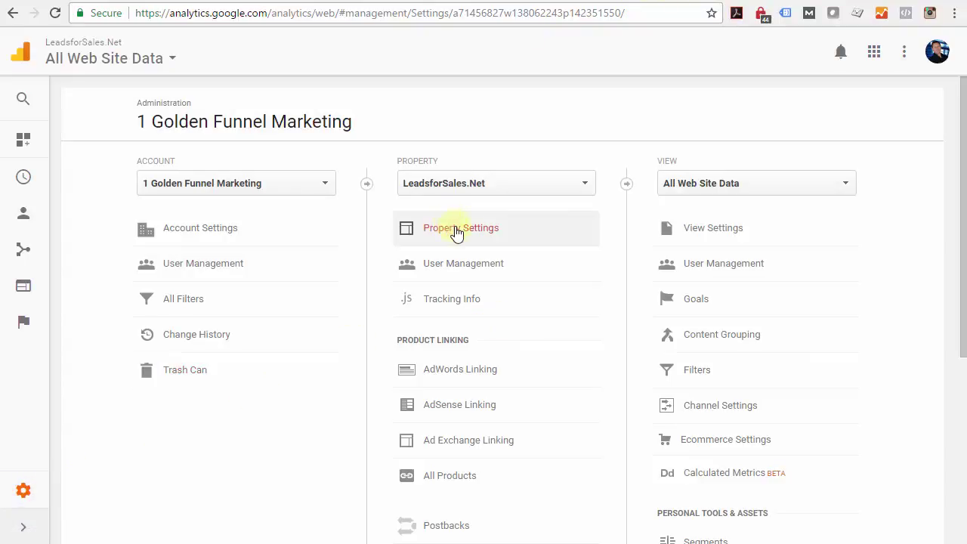
{"action": "left_click", "coordinate": [546, 231]}
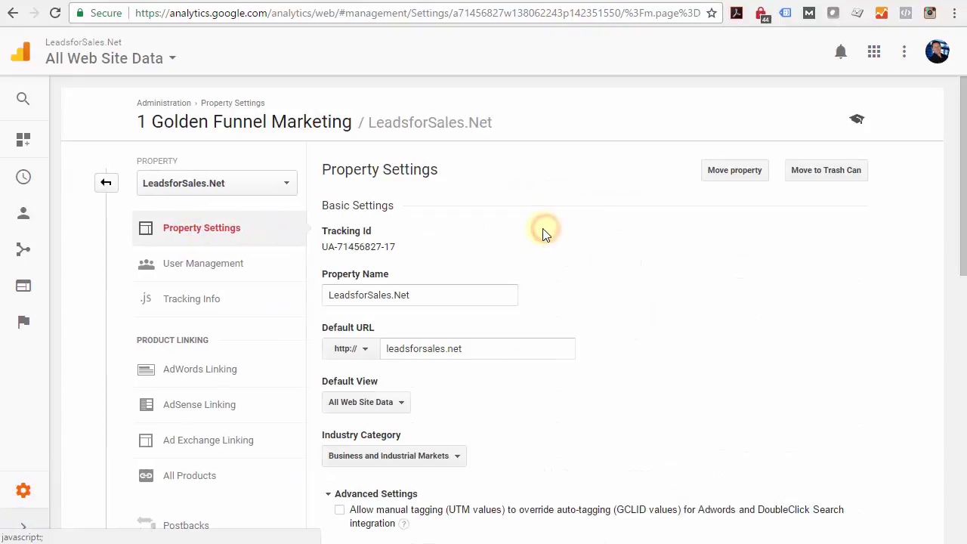
{"action": "scroll", "coordinate": [694, 295], "scroll_direction": "down", "scroll_amount": 6}
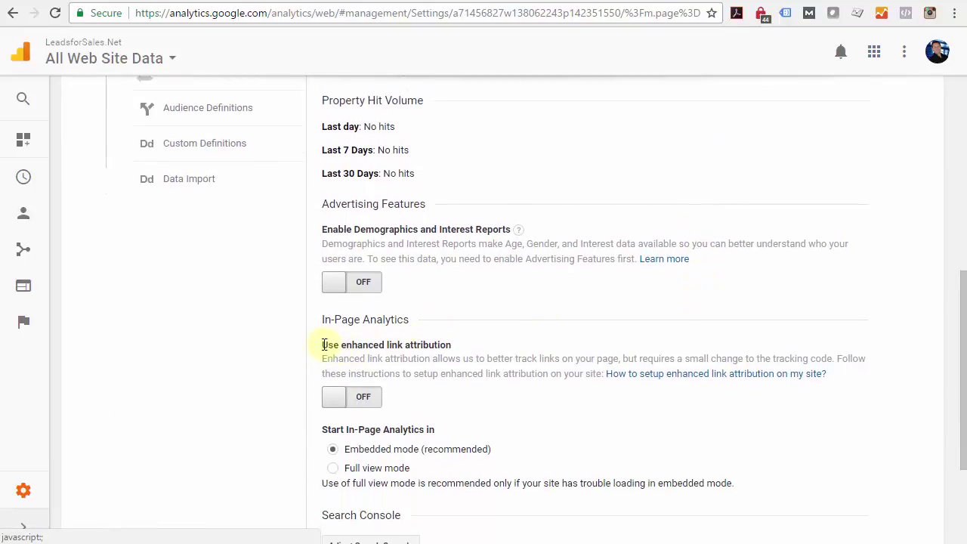
{"action": "left_click_drag", "start_coordinate": [321, 344], "coordinate": [445, 344]}
{"action": "left_click", "coordinate": [444, 344]}
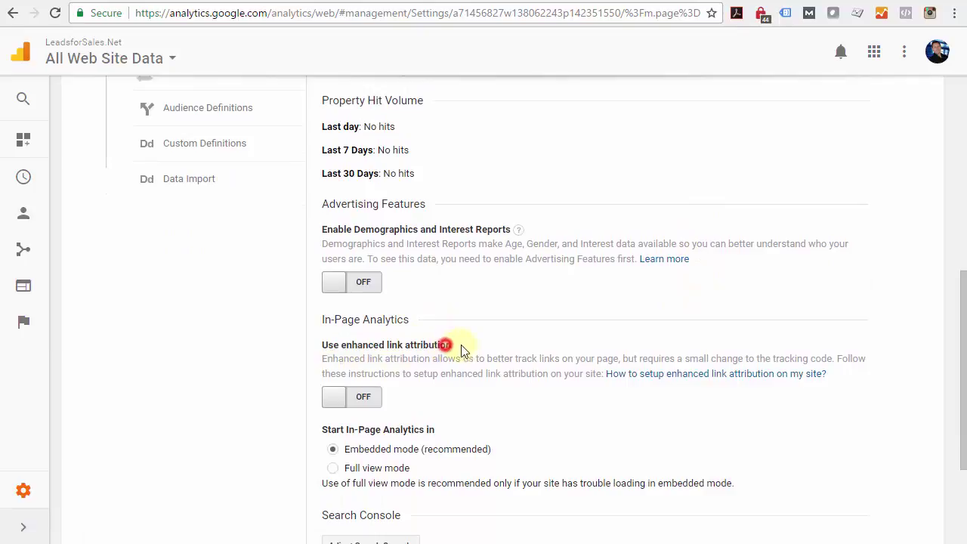
{"action": "left_click", "coordinate": [344, 402]}
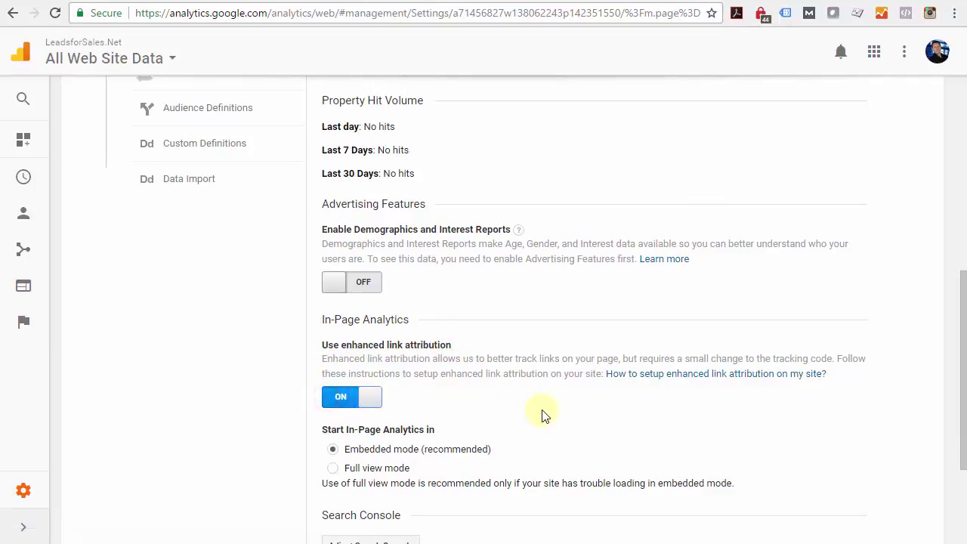
{"action": "scroll", "coordinate": [544, 414], "scroll_direction": "down", "scroll_amount": 1}
{"action": "scroll", "coordinate": [544, 415], "scroll_direction": "down", "scroll_amount": 2}
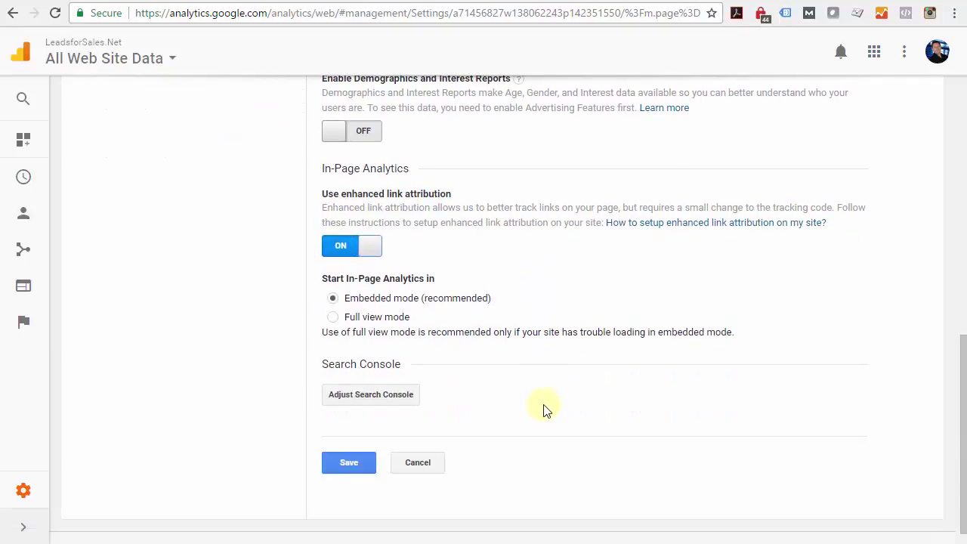
{"action": "left_click", "coordinate": [352, 469]}
{"action": "left_click", "coordinate": [351, 469]}
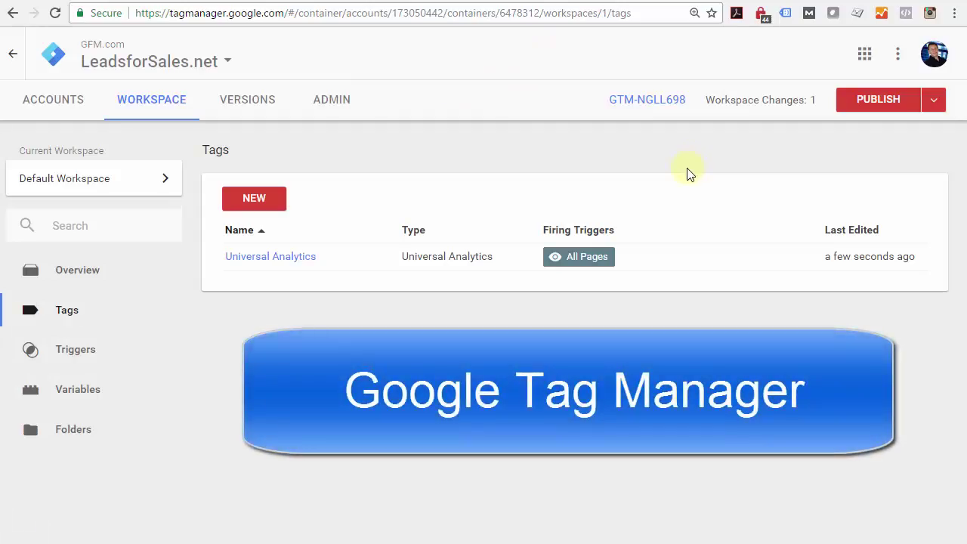
Start Preview mode for the workspace and reload leadsforsales.net to load the debug panel.
{"action": "left_click", "coordinate": [936, 103]}
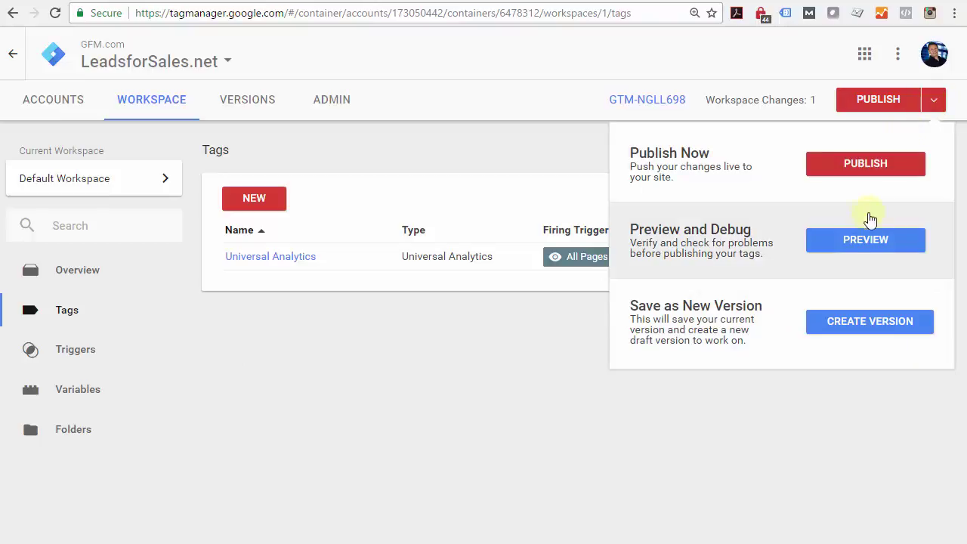
{"action": "left_click", "coordinate": [866, 244]}
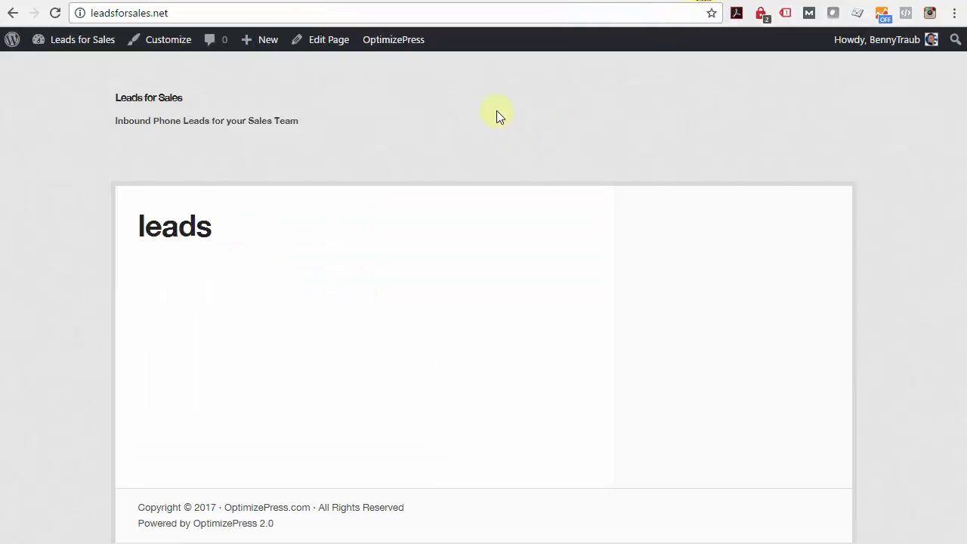
{"action": "right_click", "coordinate": [496, 110]}
{"action": "left_click", "coordinate": [544, 156]}
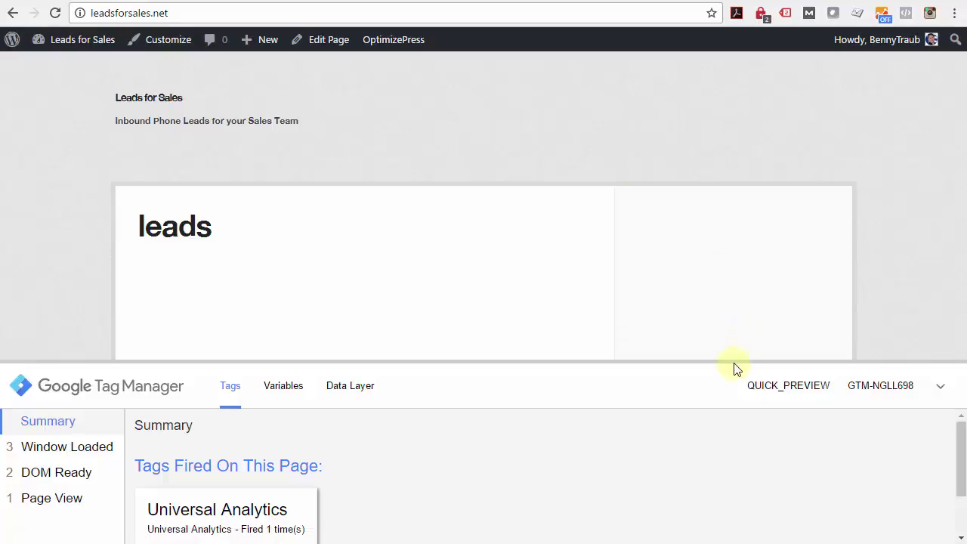
Resize the debug panel to confirm the Universal Analytics tag fired once on the page.
{"action": "left_click_drag", "start_coordinate": [737, 365], "coordinate": [723, 218]}
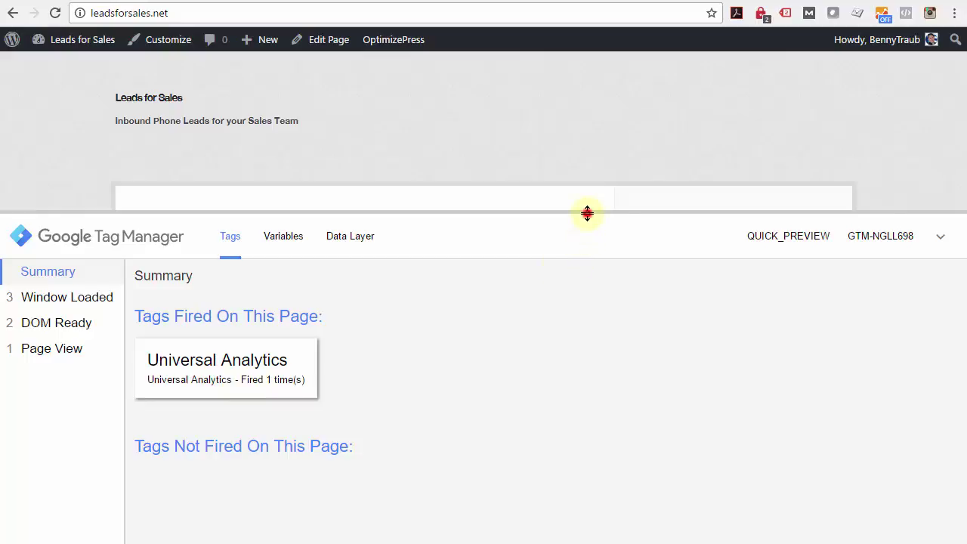
{"action": "left_click_drag", "start_coordinate": [588, 214], "coordinate": [589, 262]}
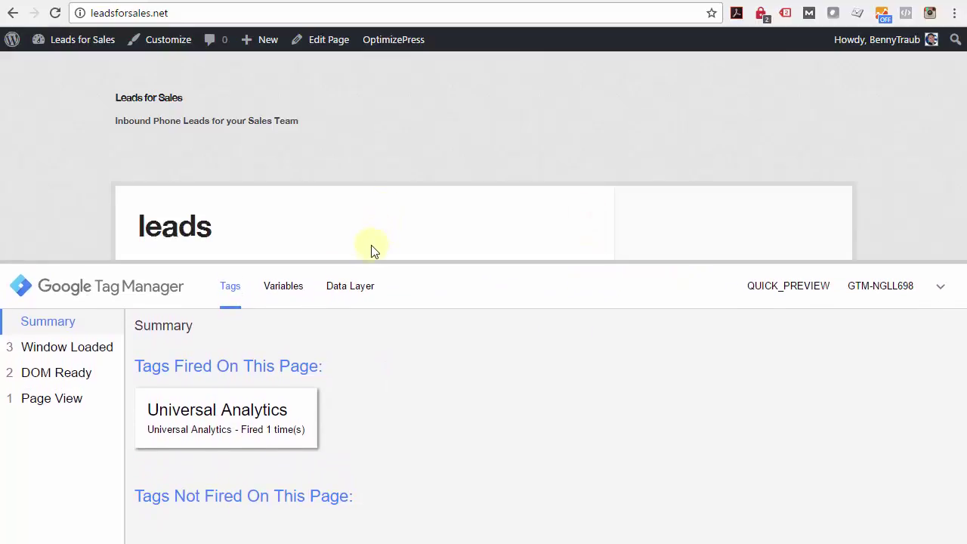
{"action": "left_click_drag", "start_coordinate": [369, 261], "coordinate": [370, 320]}
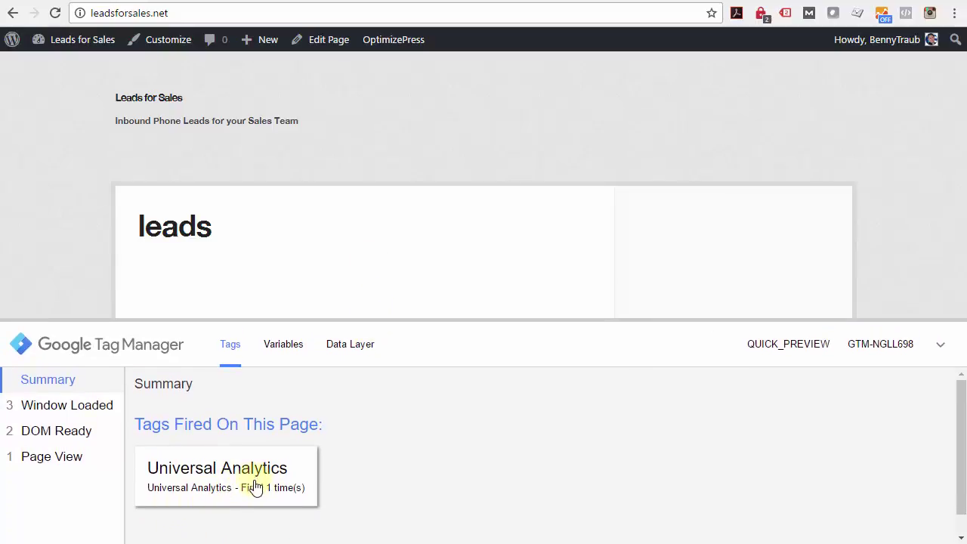
{"action": "left_click", "coordinate": [792, 2]}
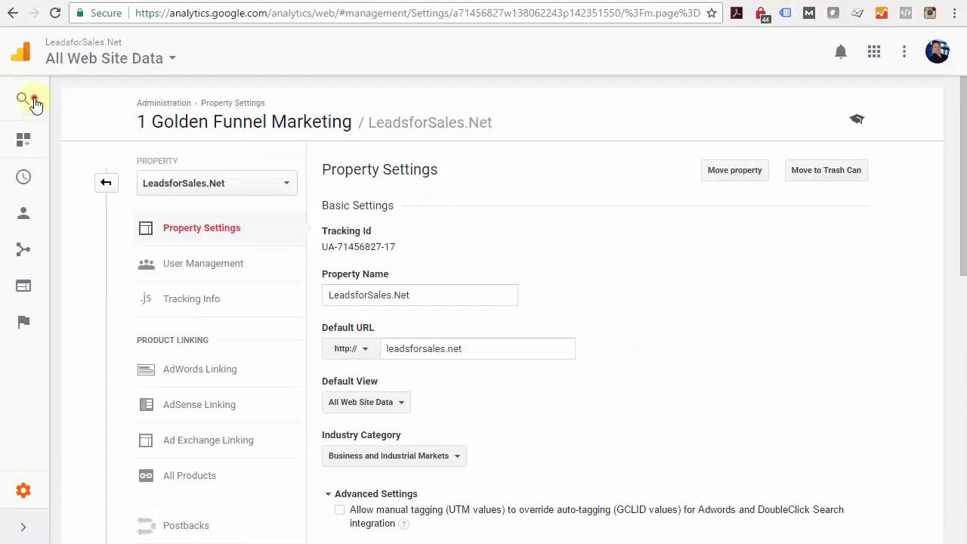
Show the Real-Time Overview report in Google Analytics, which lists 0 active users.
{"action": "mouse_move", "coordinate": [27, 105]}
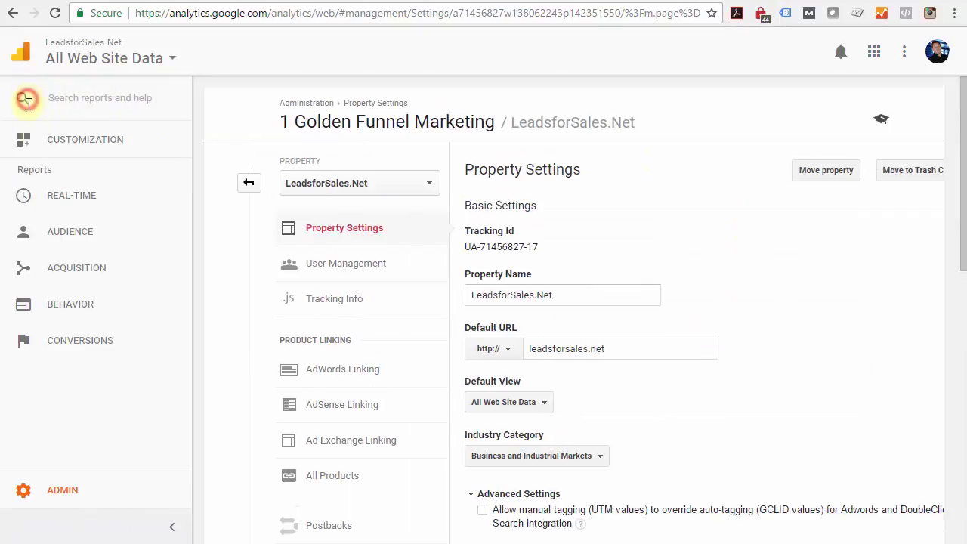
{"action": "left_click", "coordinate": [58, 197]}
{"action": "left_click", "coordinate": [67, 226]}
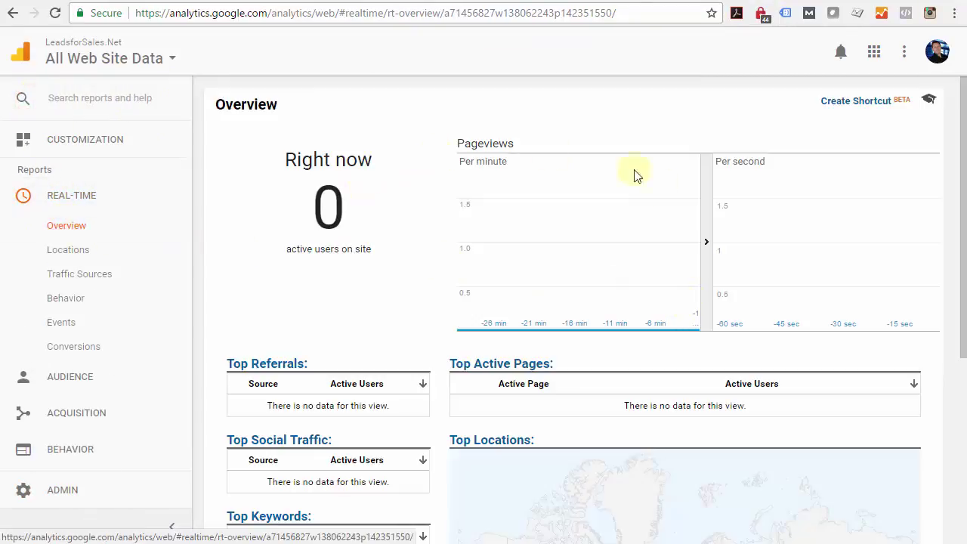
{"action": "left_click", "coordinate": [707, 0]}
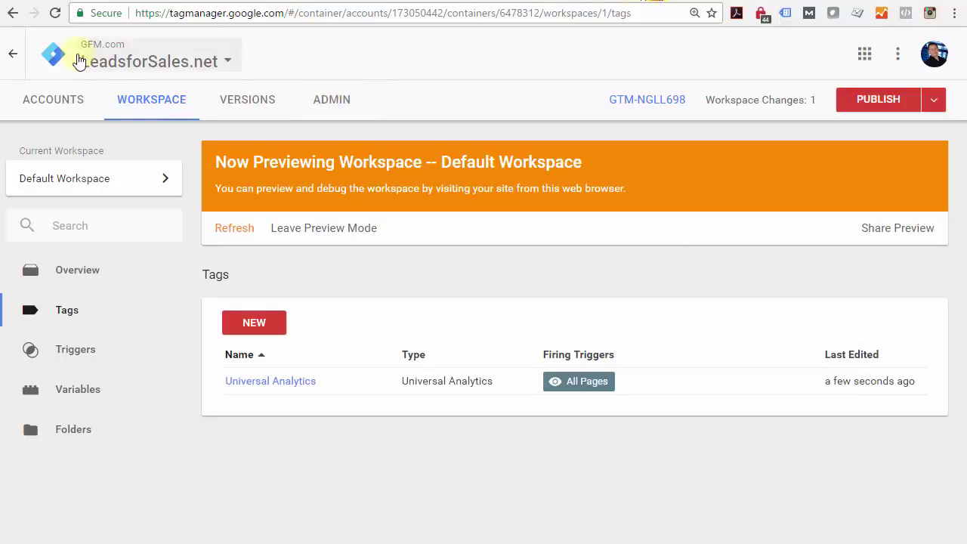
Publish the container as Version 1, skipping the version name and description.
{"action": "left_click", "coordinate": [875, 102]}
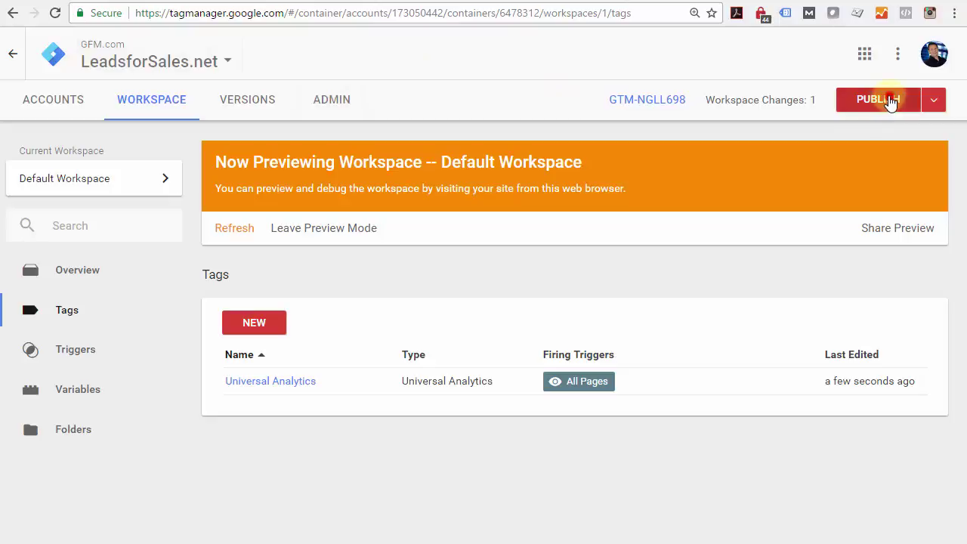
{"action": "left_click", "coordinate": [909, 60]}
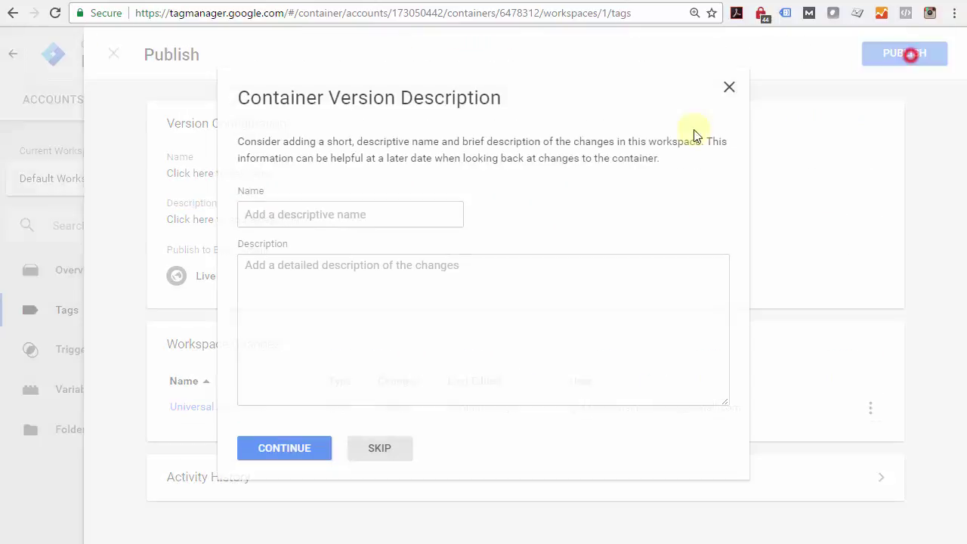
{"action": "left_click", "coordinate": [300, 211]}
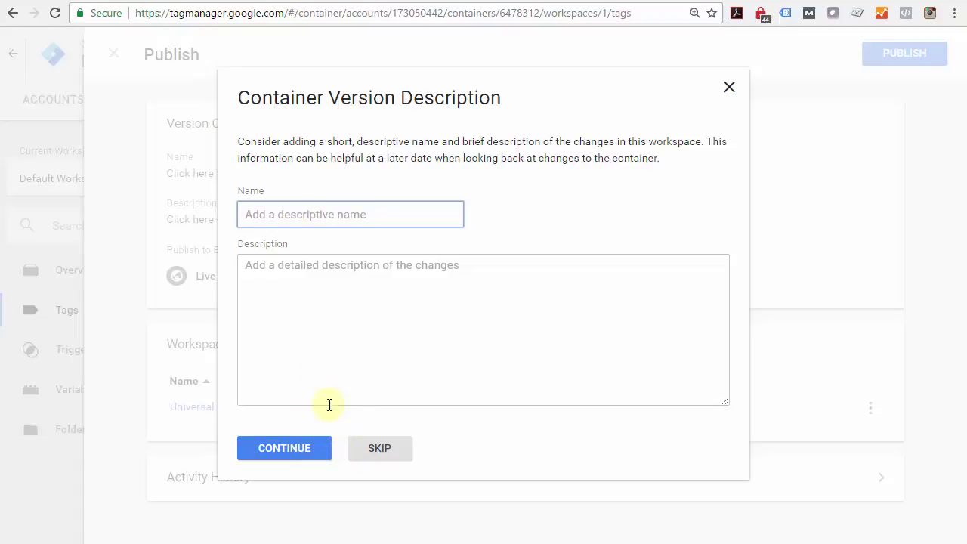
{"action": "left_click", "coordinate": [387, 455]}
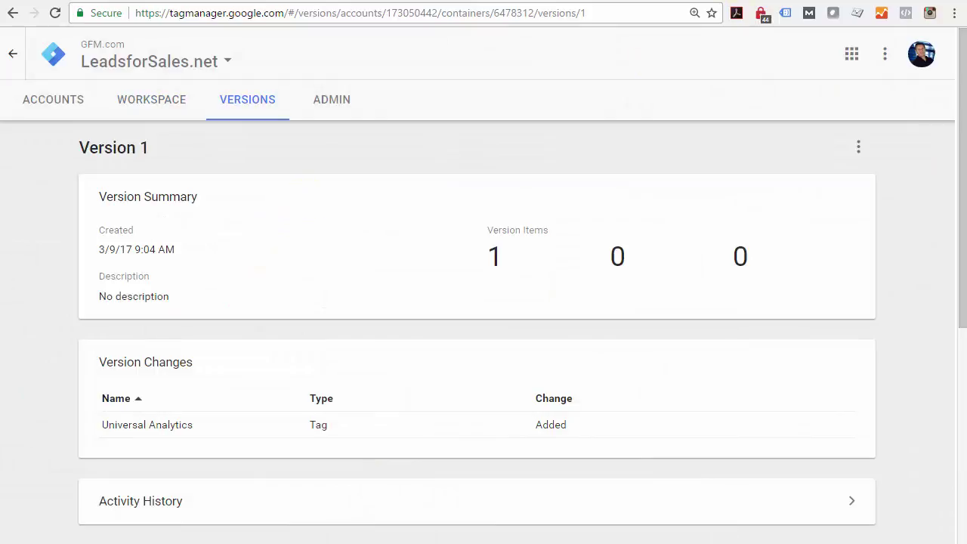
Reload the leadsforsales.net home page so it picks up the published container.
{"action": "left_click", "coordinate": [702, 0]}
{"action": "right_click", "coordinate": [580, 114]}
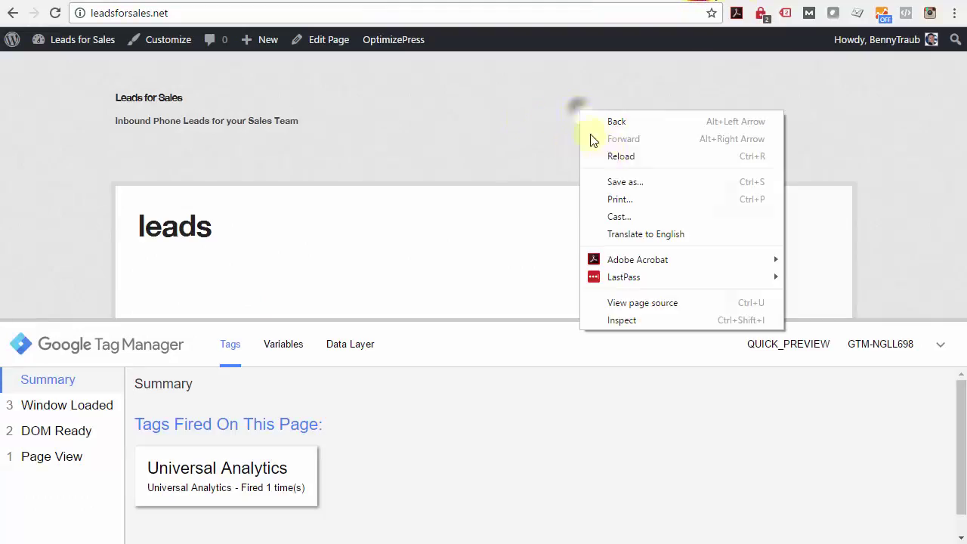
{"action": "left_click", "coordinate": [622, 154]}
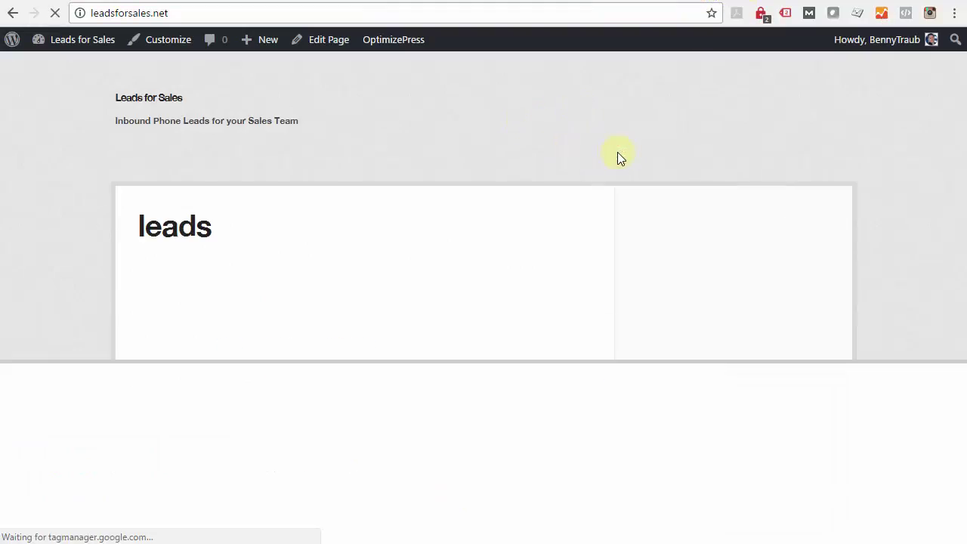